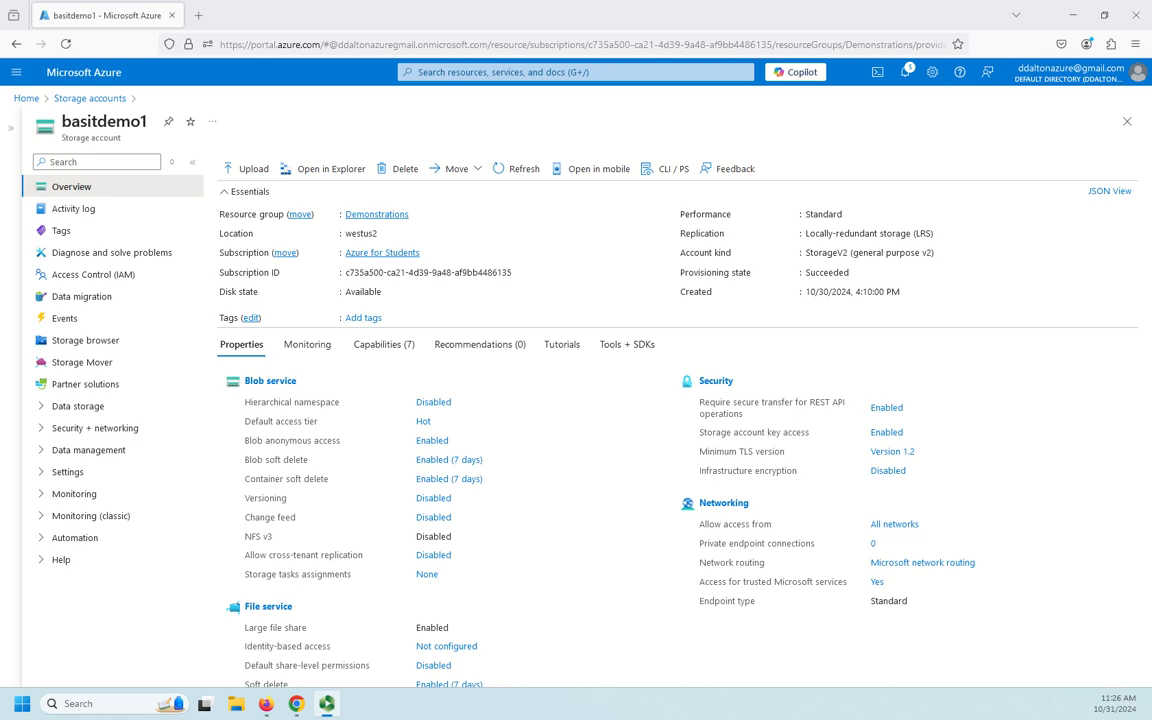
Look at the Azure Storage Explorer option and the overview properties of the basitdemo1 storage account.
left_click(329, 170)
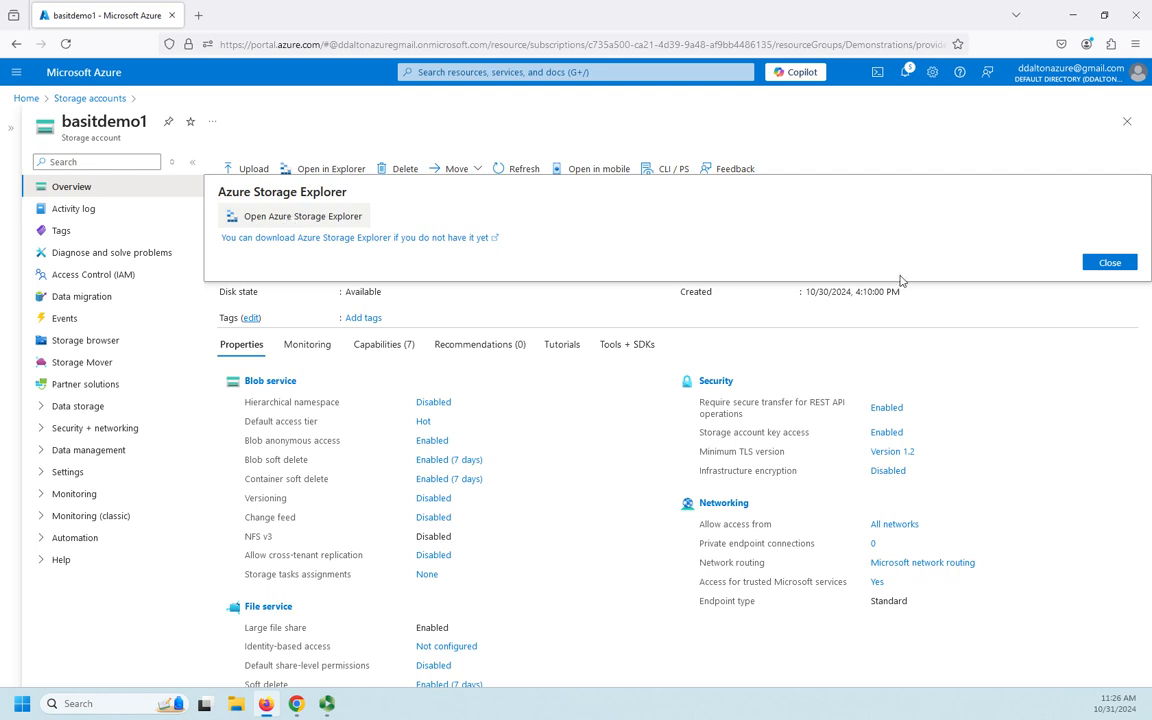
left_click(1107, 265)
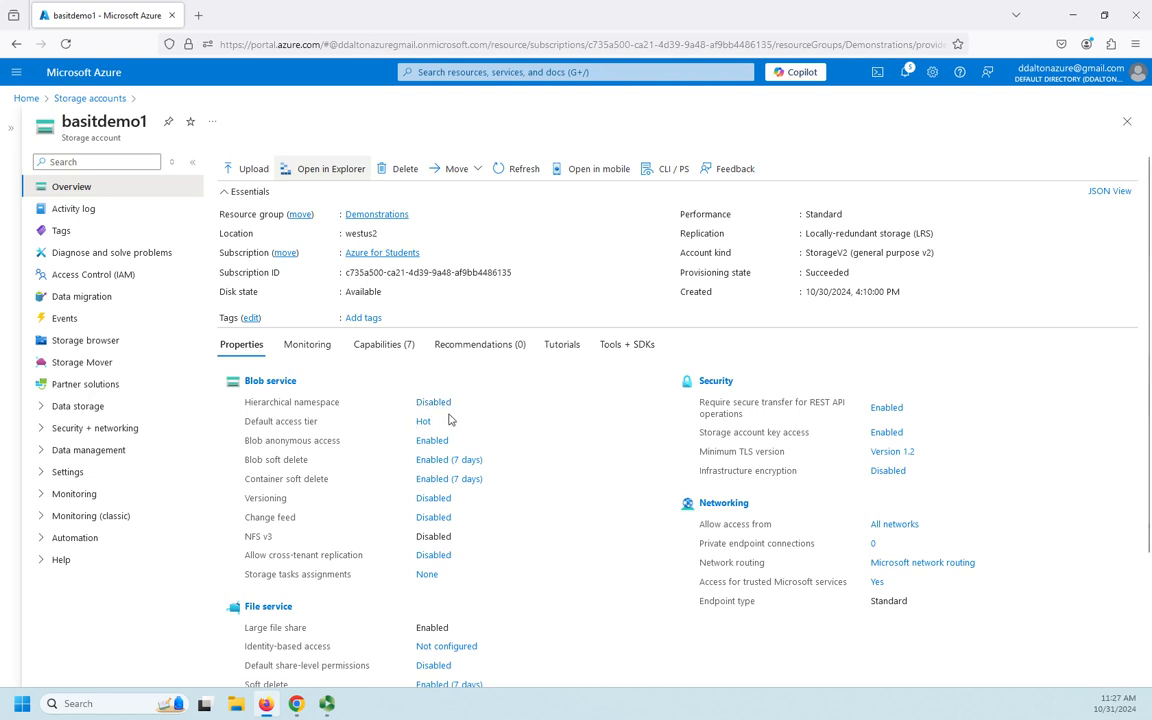
scroll(480, 416, "down", 3)
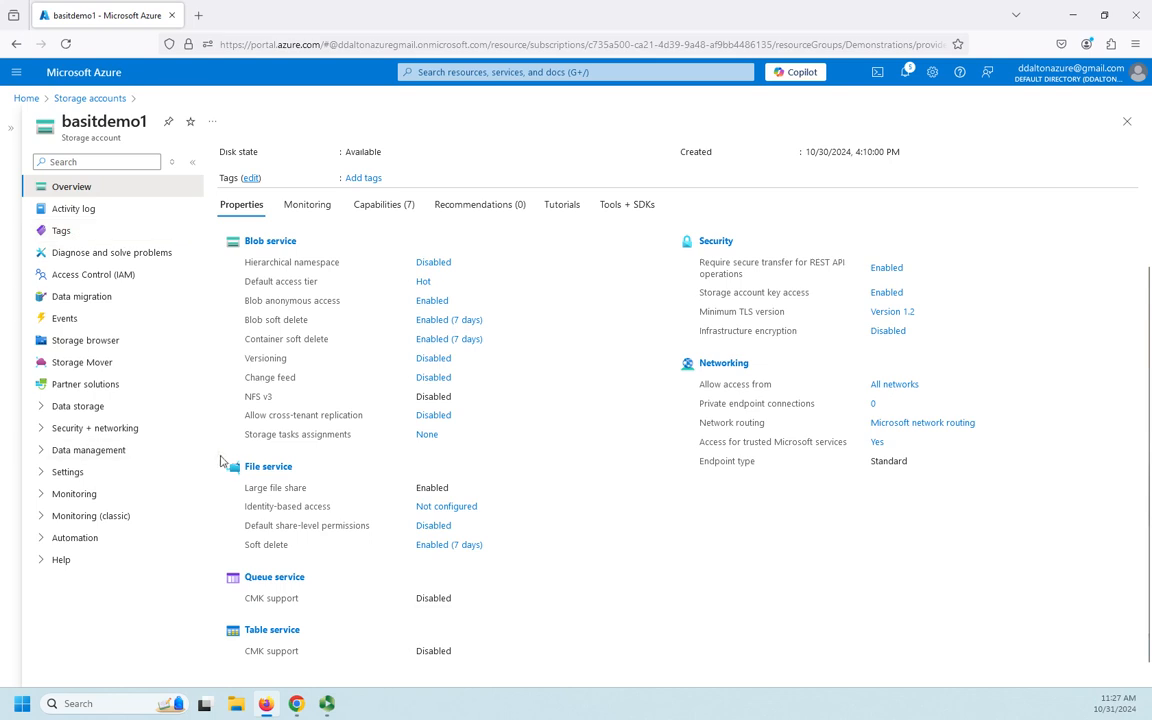
Go to the storage account's file shares and start a new file share.
left_click(44, 412)
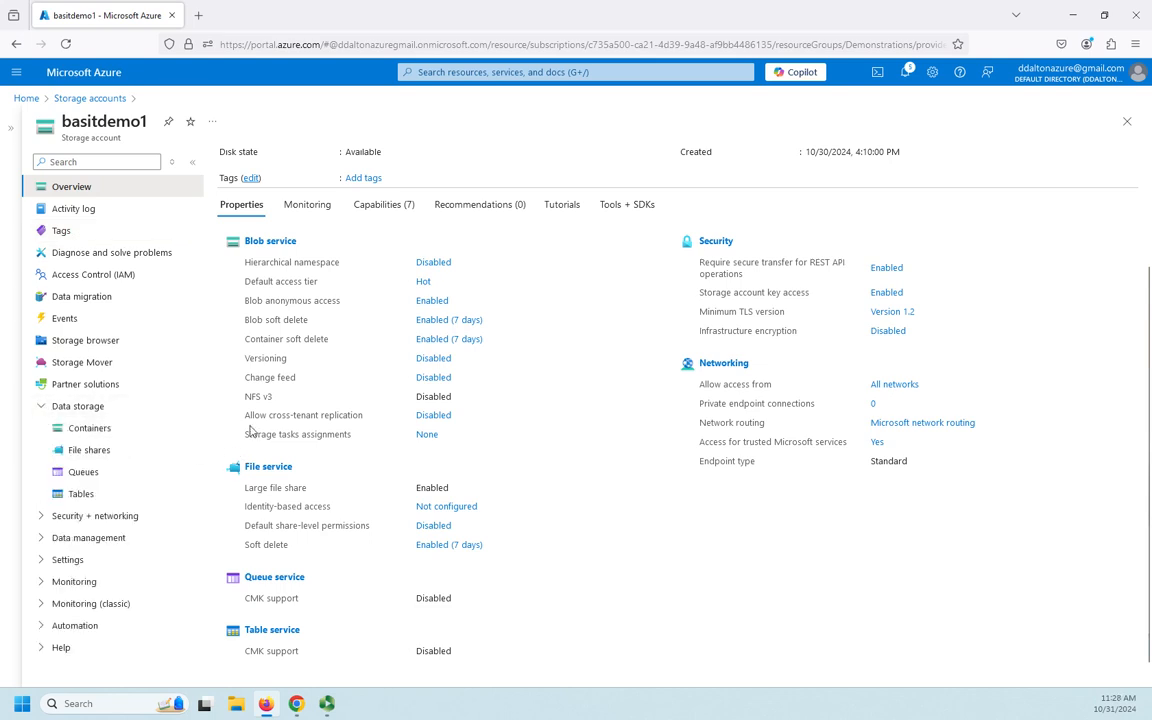
left_click(88, 455)
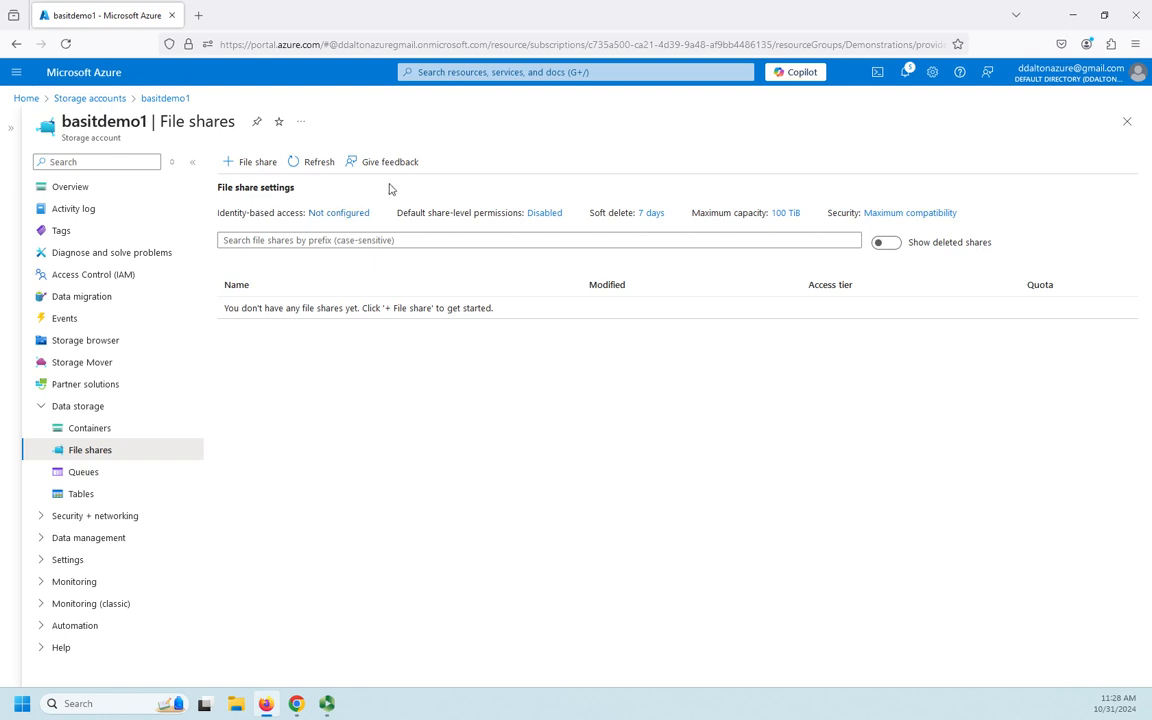
left_click(242, 163)
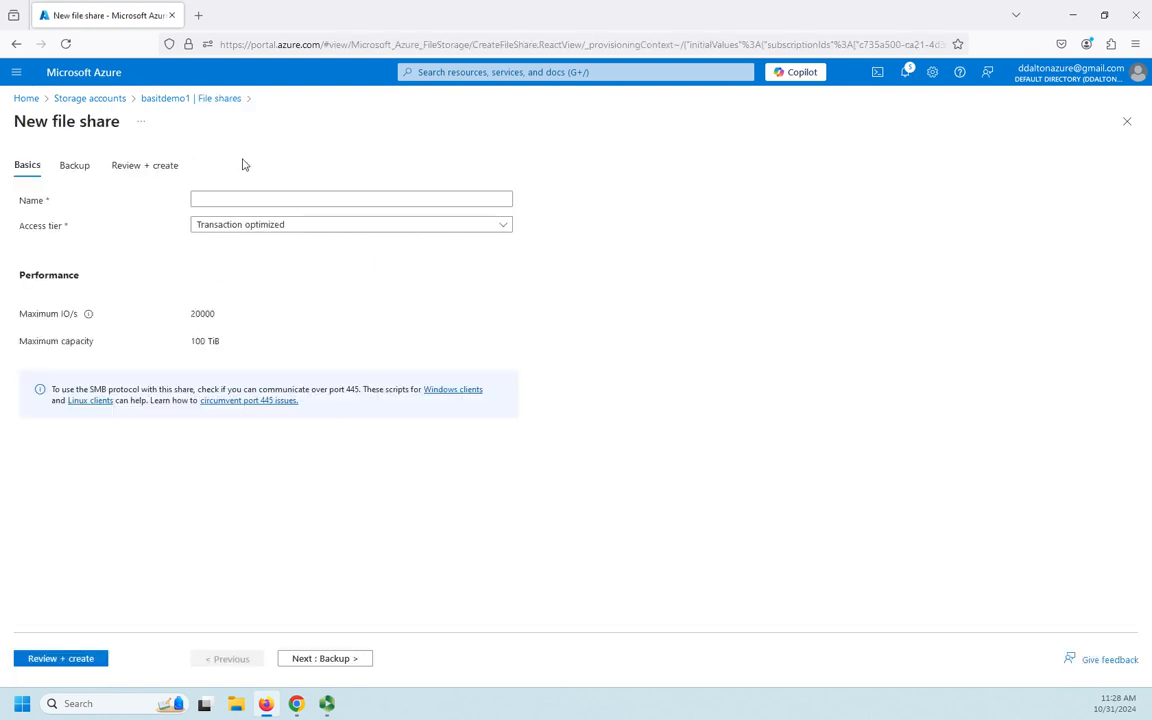
Name the new file share datafiles and select the Transaction optimized access tier.
left_click(283, 197)
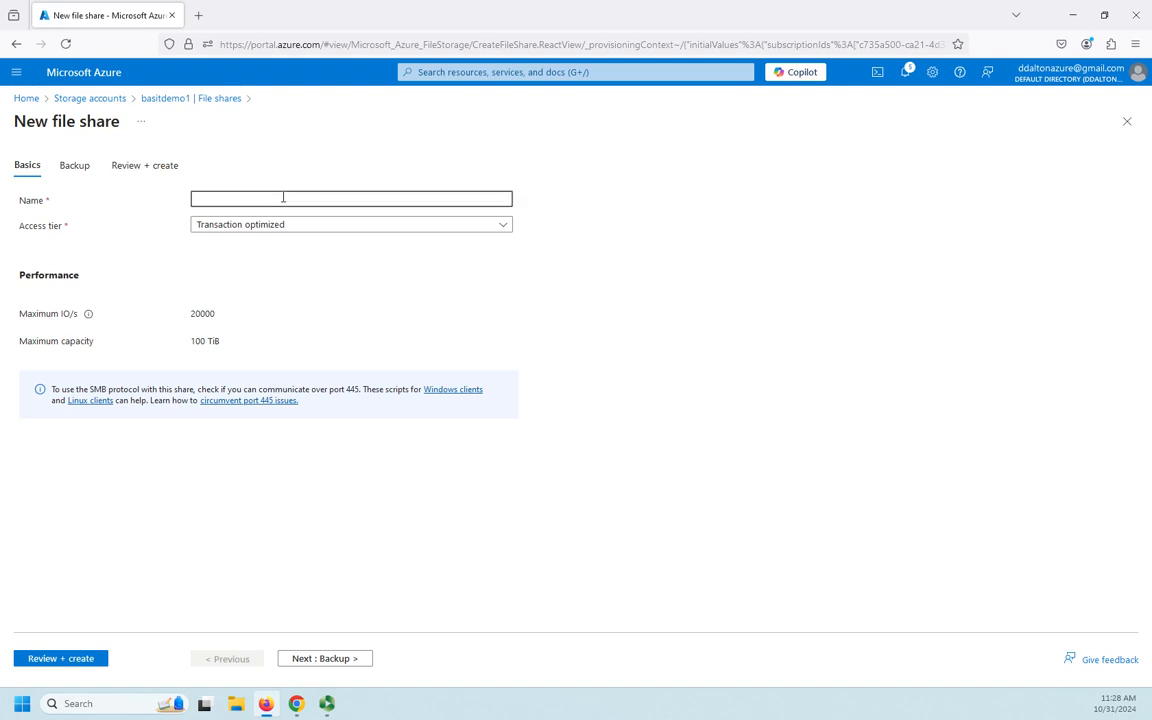
type("DataFiles")
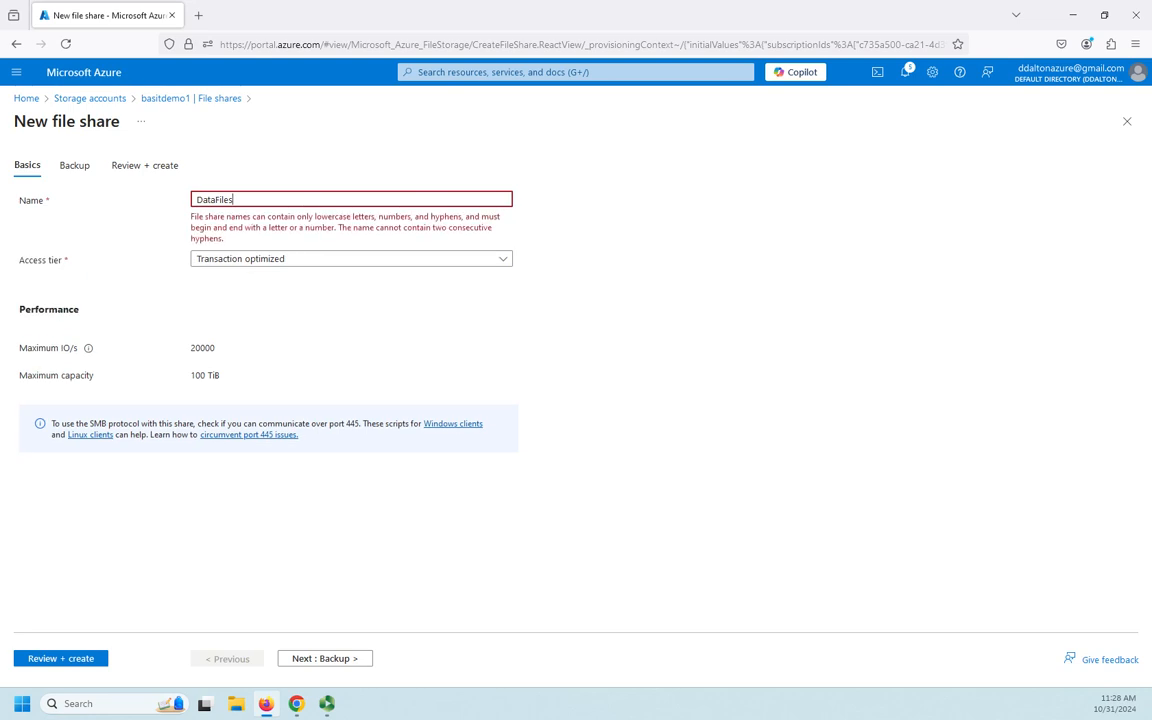
key("BackSpace")
key("BackSpace")
key("BackSpace")
key("BackSpace")
key("BackSpace")
key("BackSpace")
key("BackSpace")
key("BackSpace")
key("BackSpace")
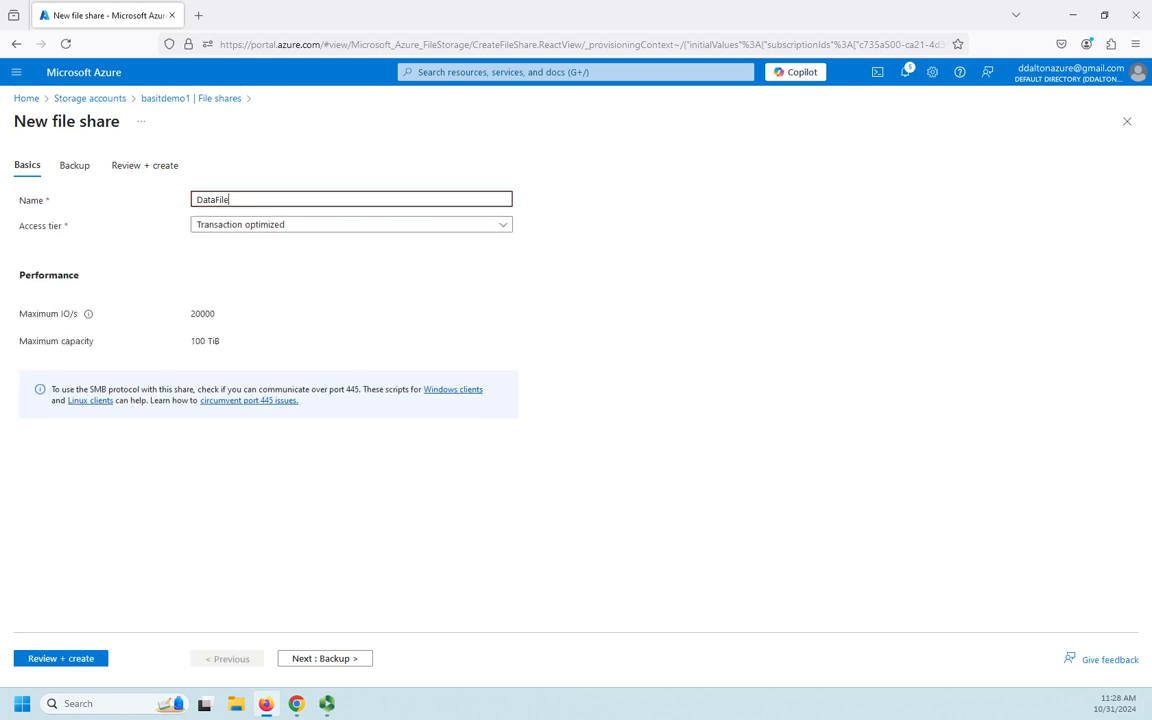
type("datafiles")
left_click(507, 228)
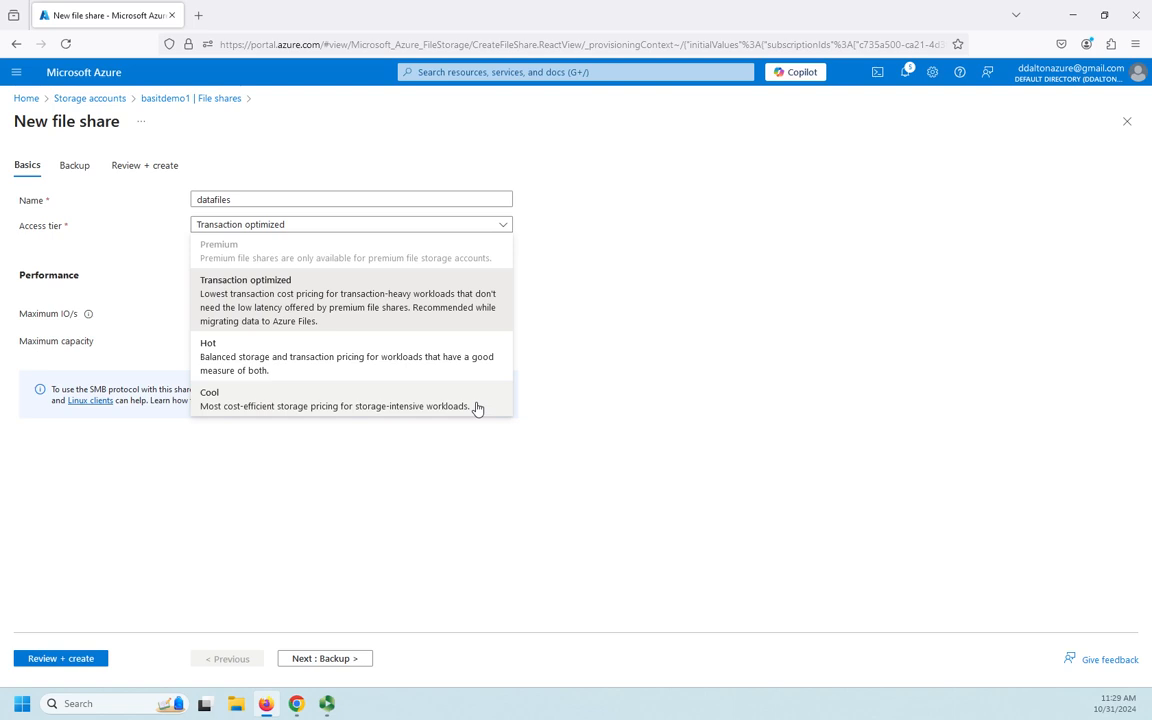
left_click(345, 313)
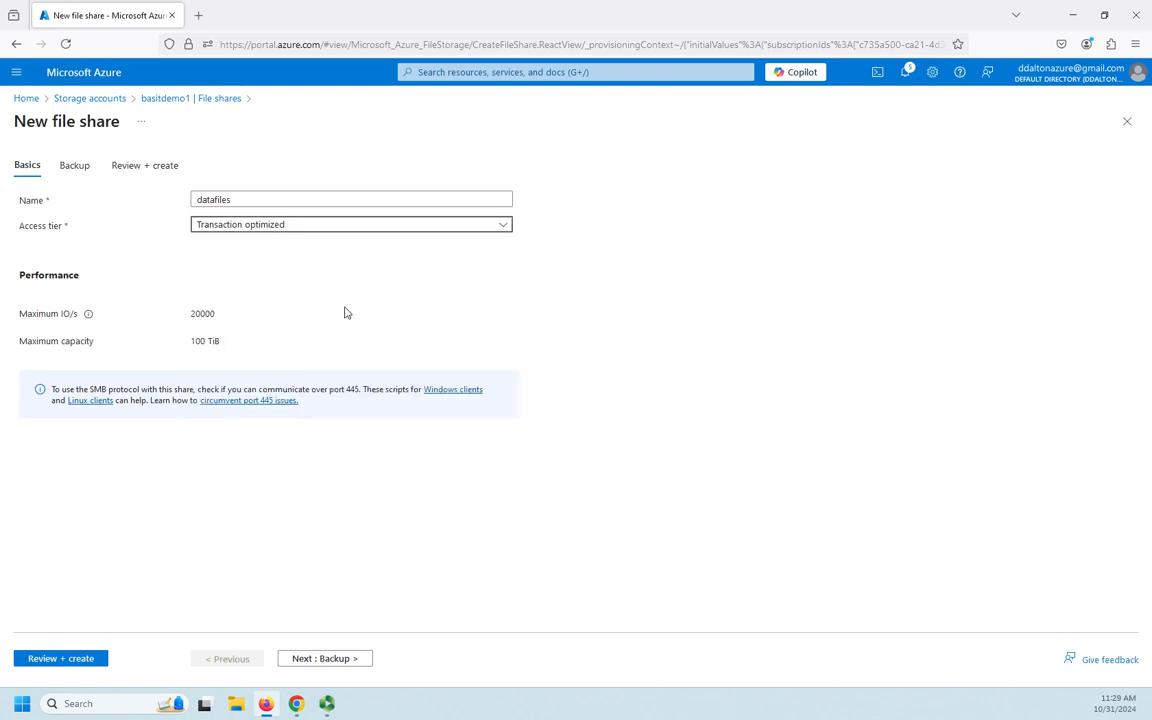
Keep backup enabled with the DailyPolicy-m2wfc9iu policy and create the file share.
left_click(335, 661)
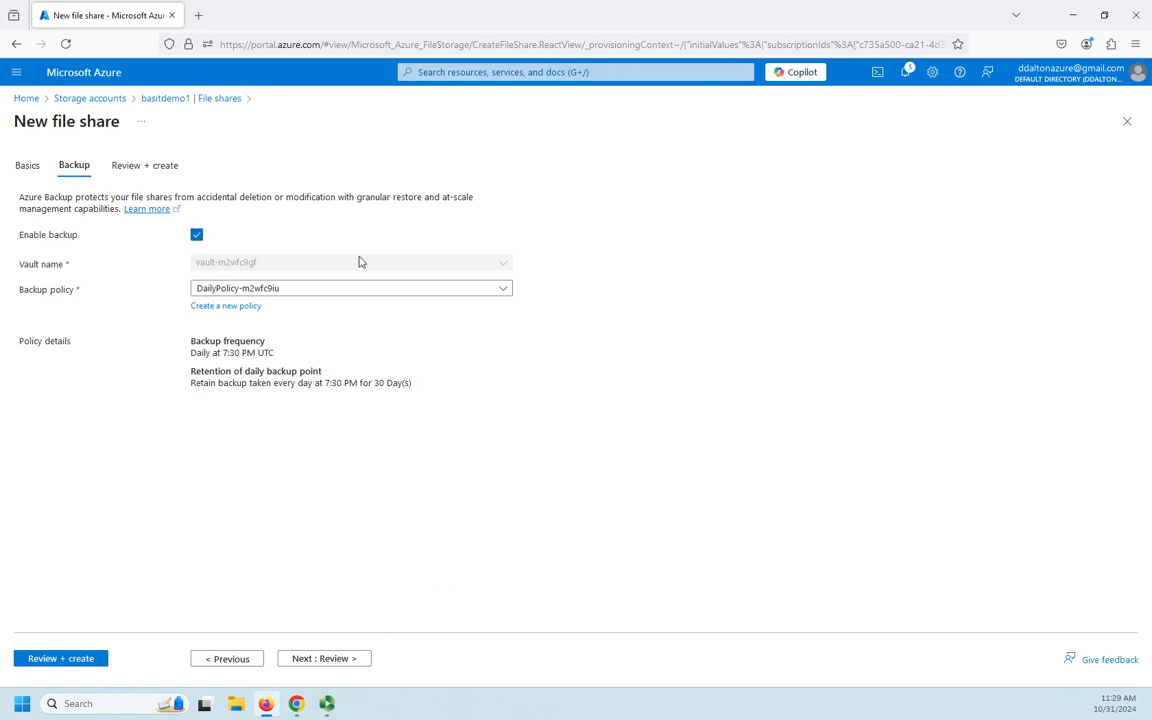
left_click(196, 235)
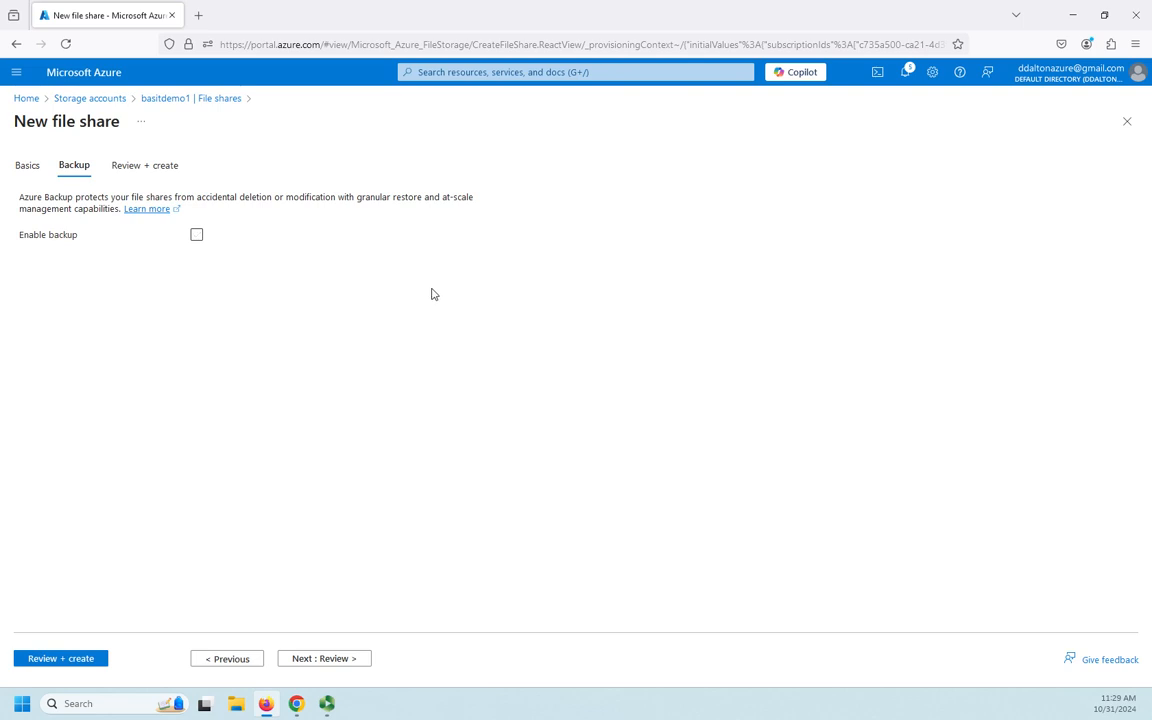
left_click(197, 236)
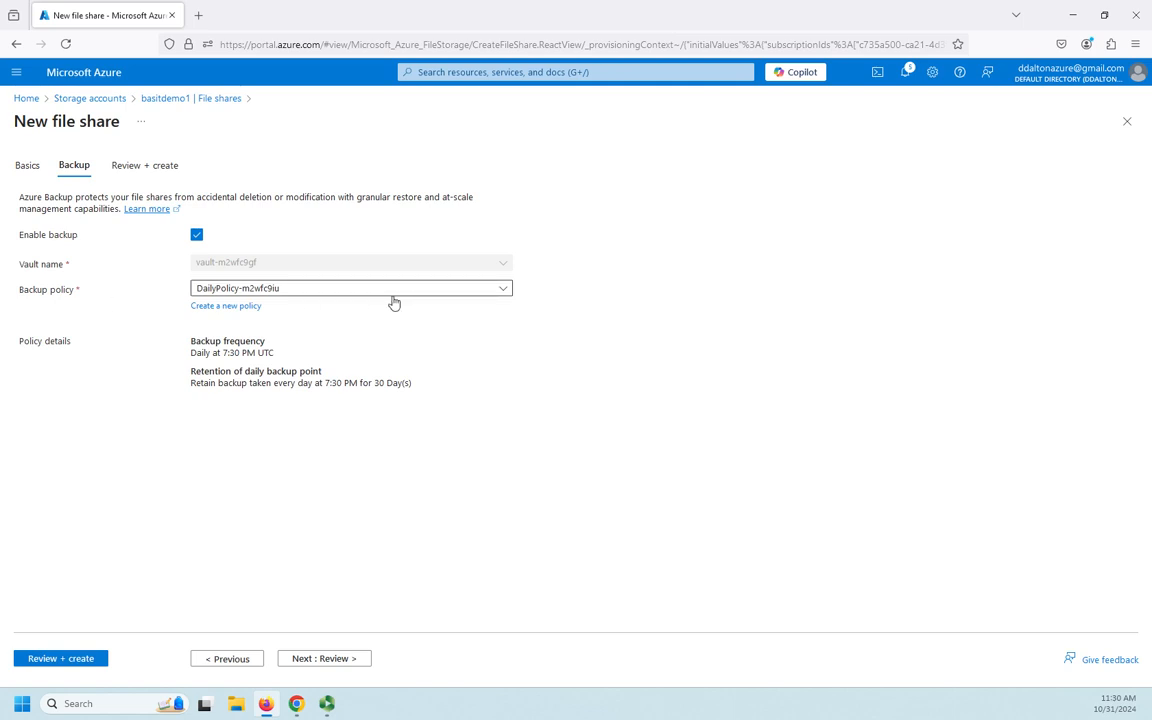
left_click(506, 291)
left_click(586, 316)
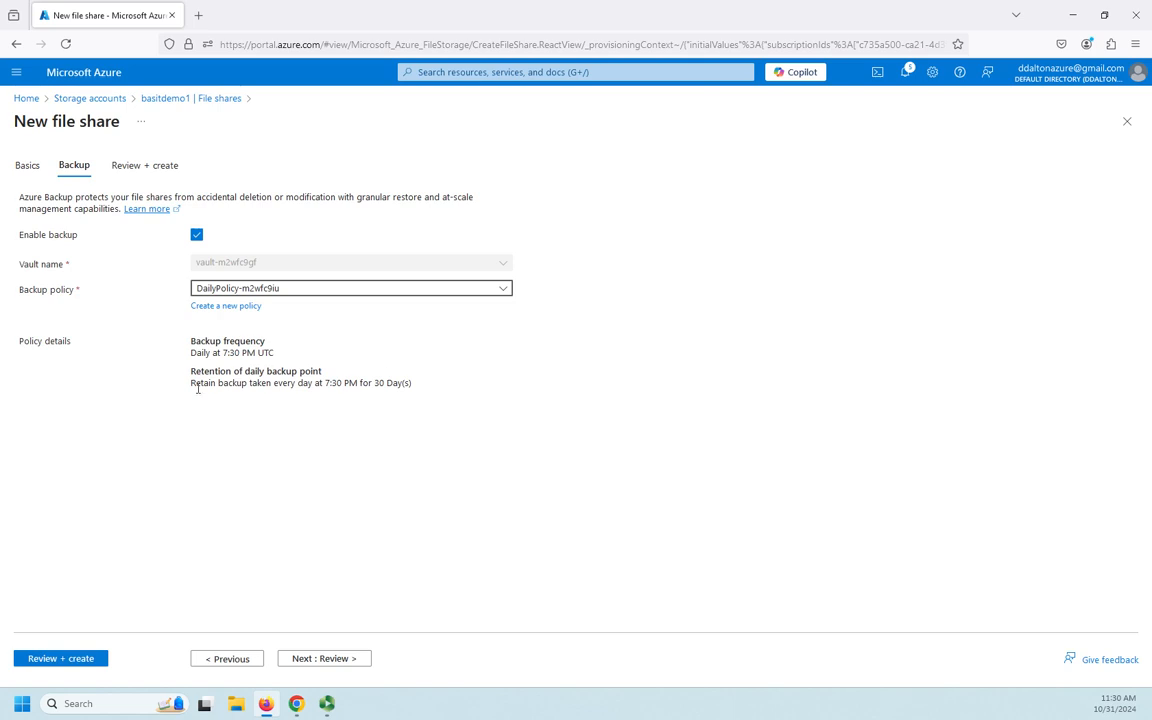
left_click(300, 658)
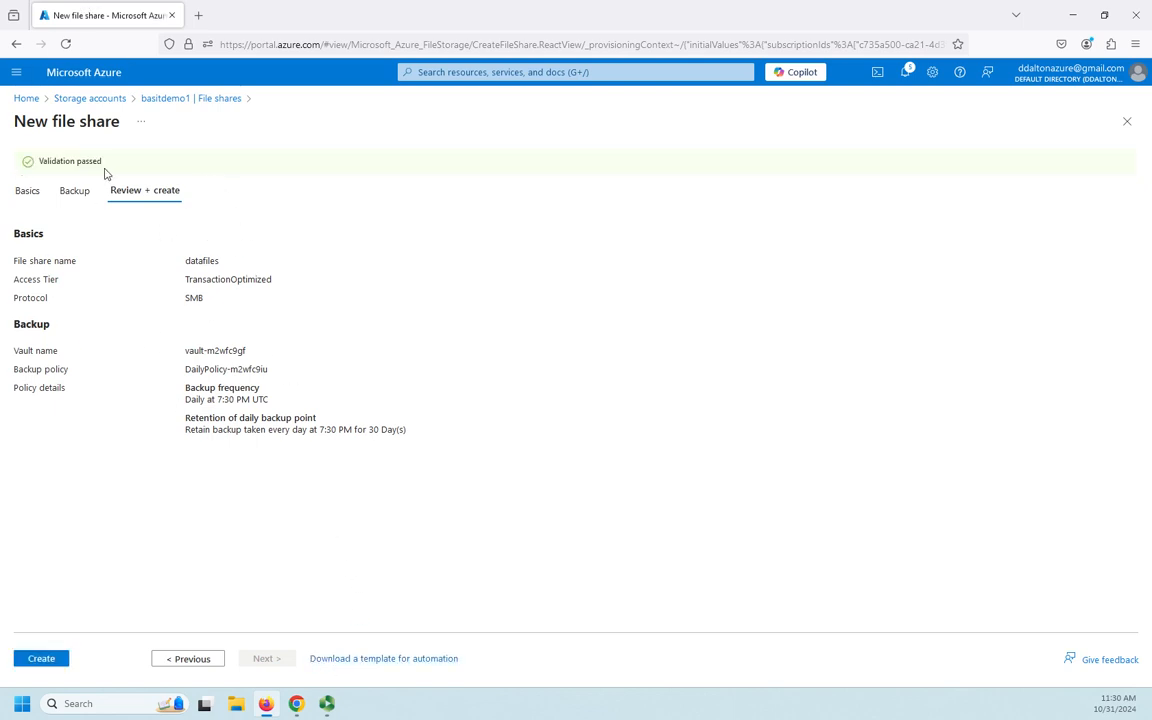
left_click(44, 660)
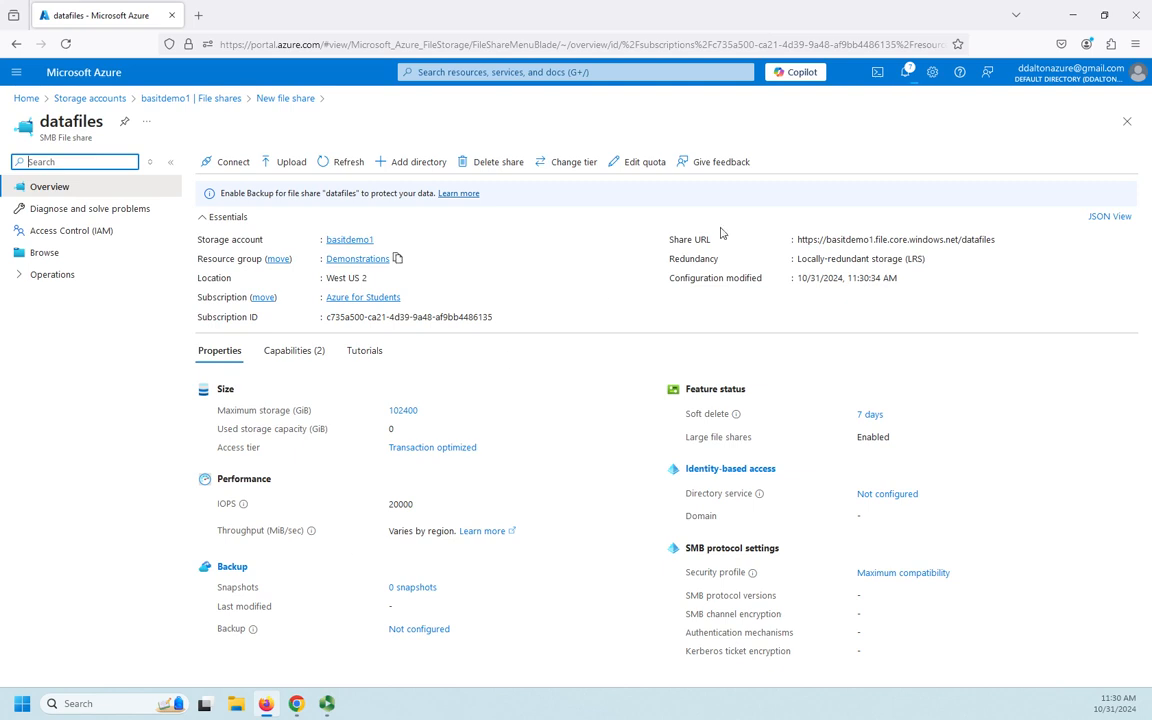
Check the portal notifications and browse the contents of the datafiles share.
left_click(905, 73)
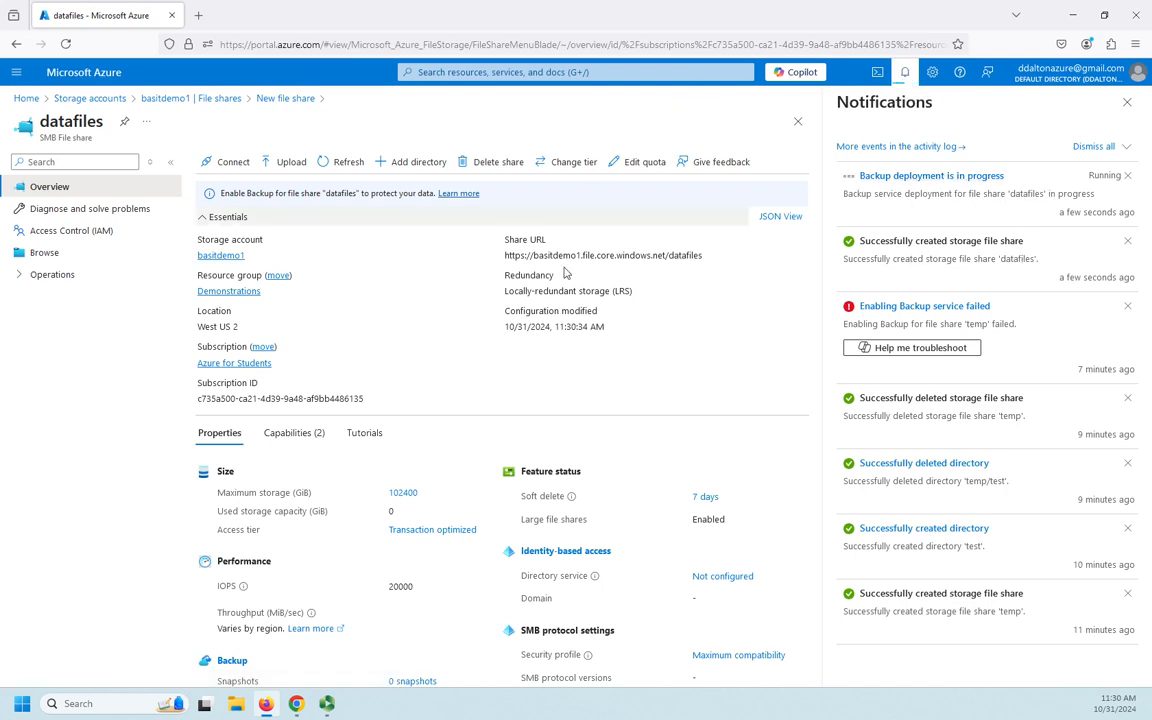
left_click(1127, 102)
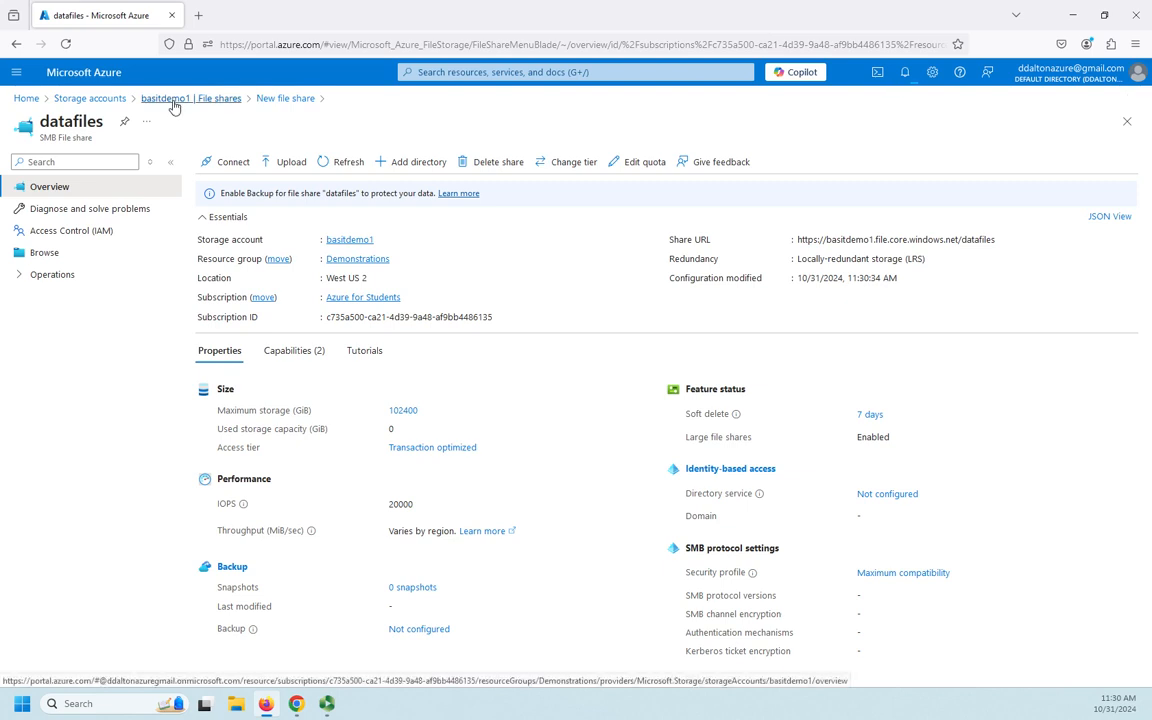
left_click(45, 253)
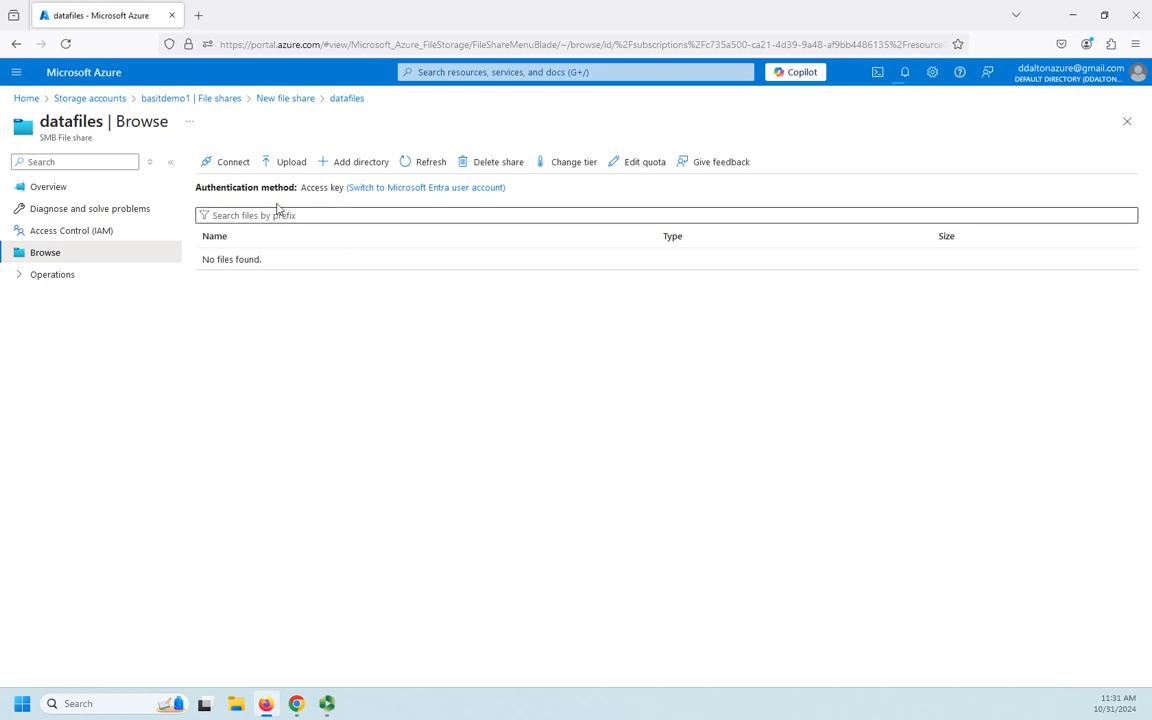
Set up a Windows connection to the datafiles share with drive letter G and storage account key authentication.
left_click(222, 166)
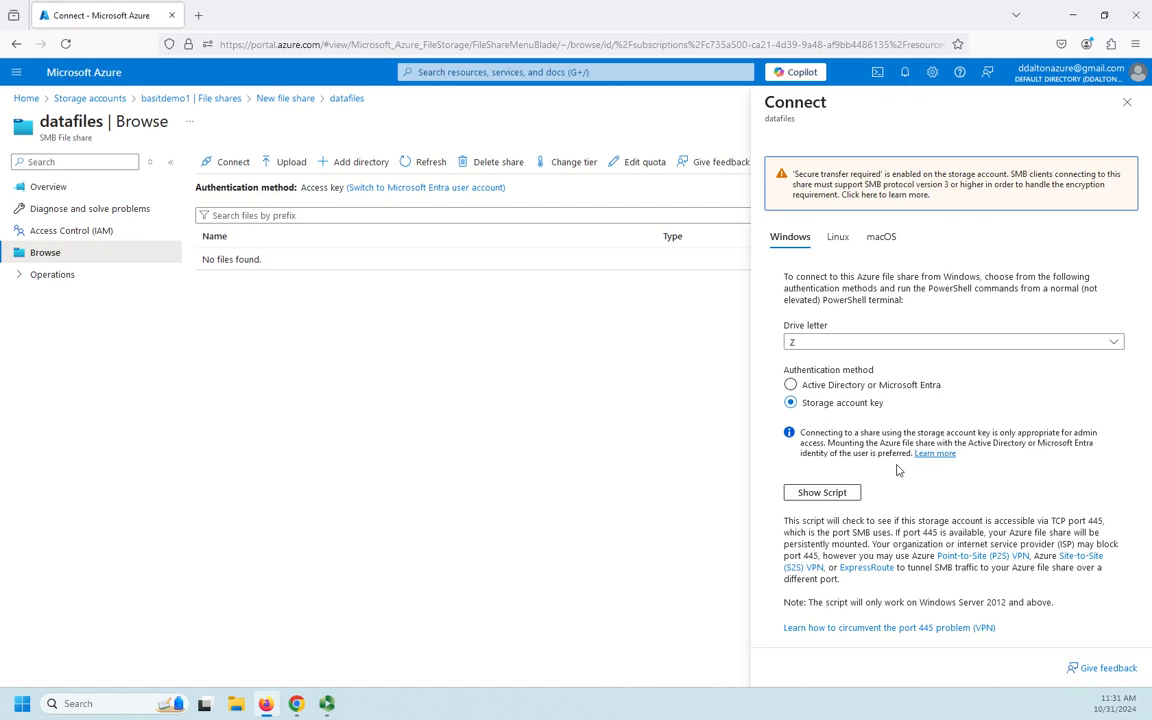
left_click(1114, 342)
scroll(861, 586, "up", 5)
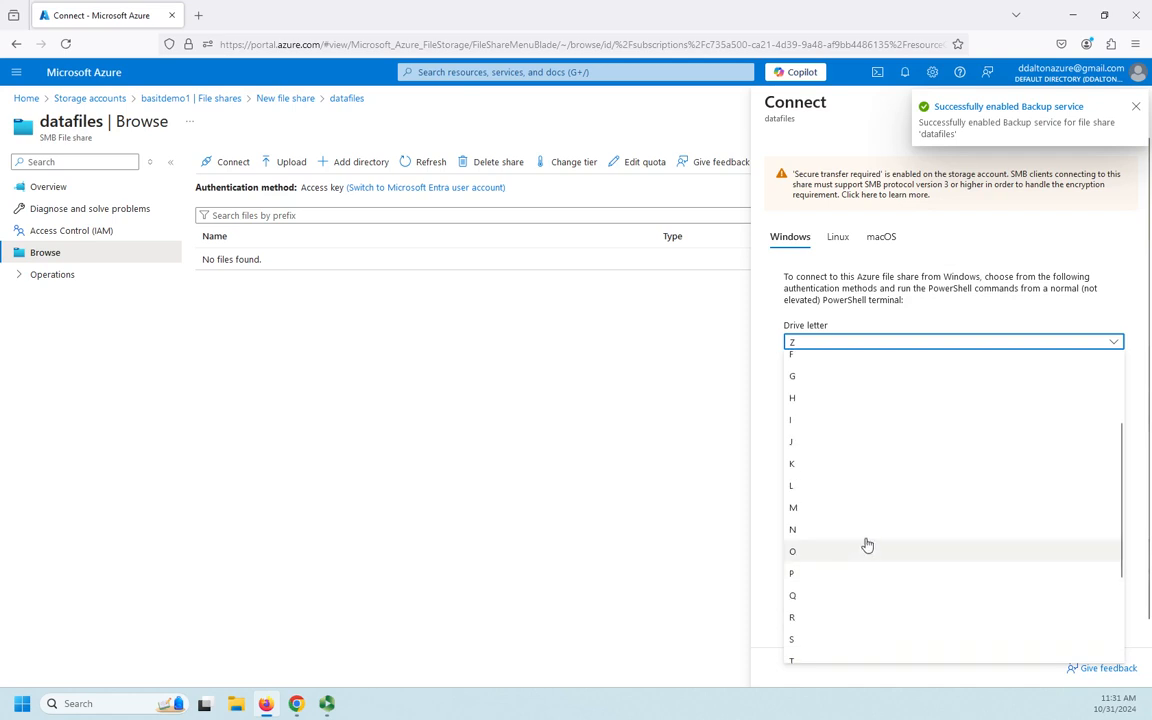
left_click(794, 378)
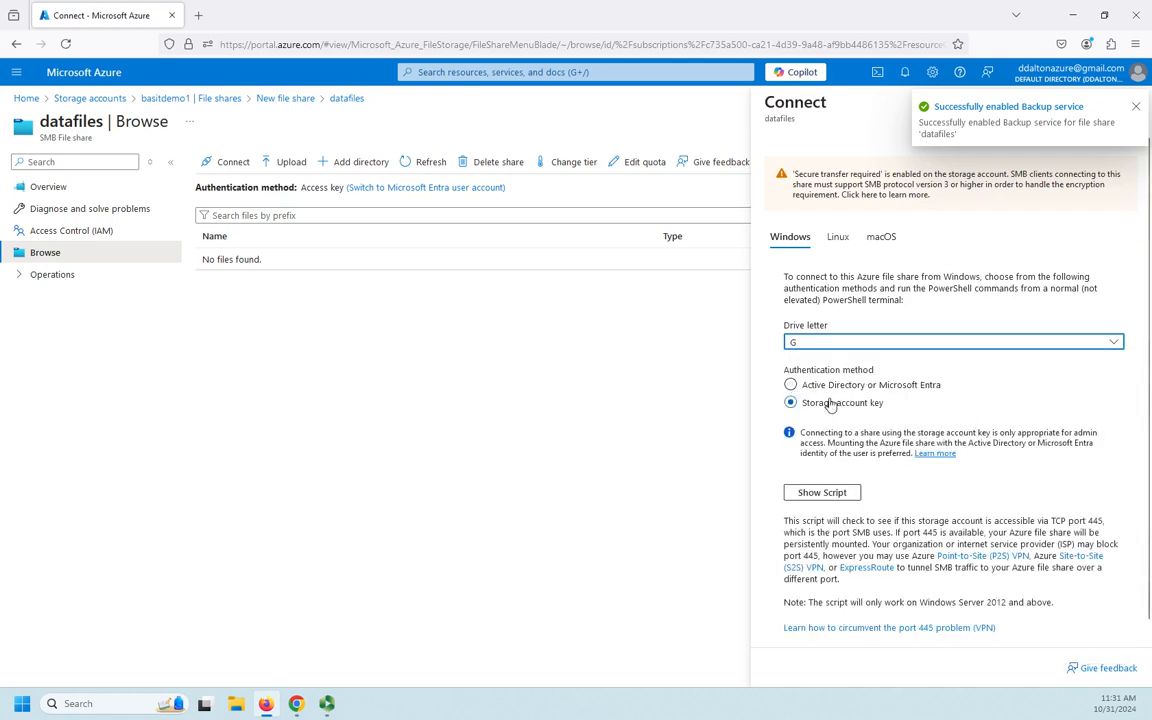
left_click(790, 386)
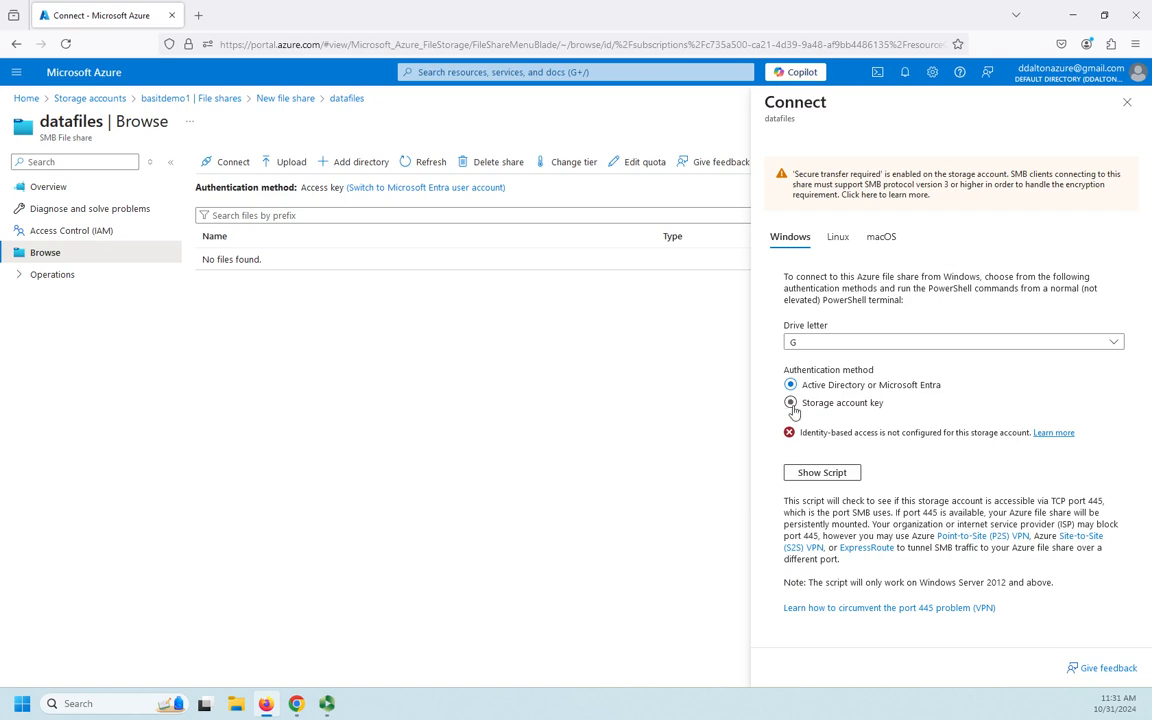
left_click(791, 404)
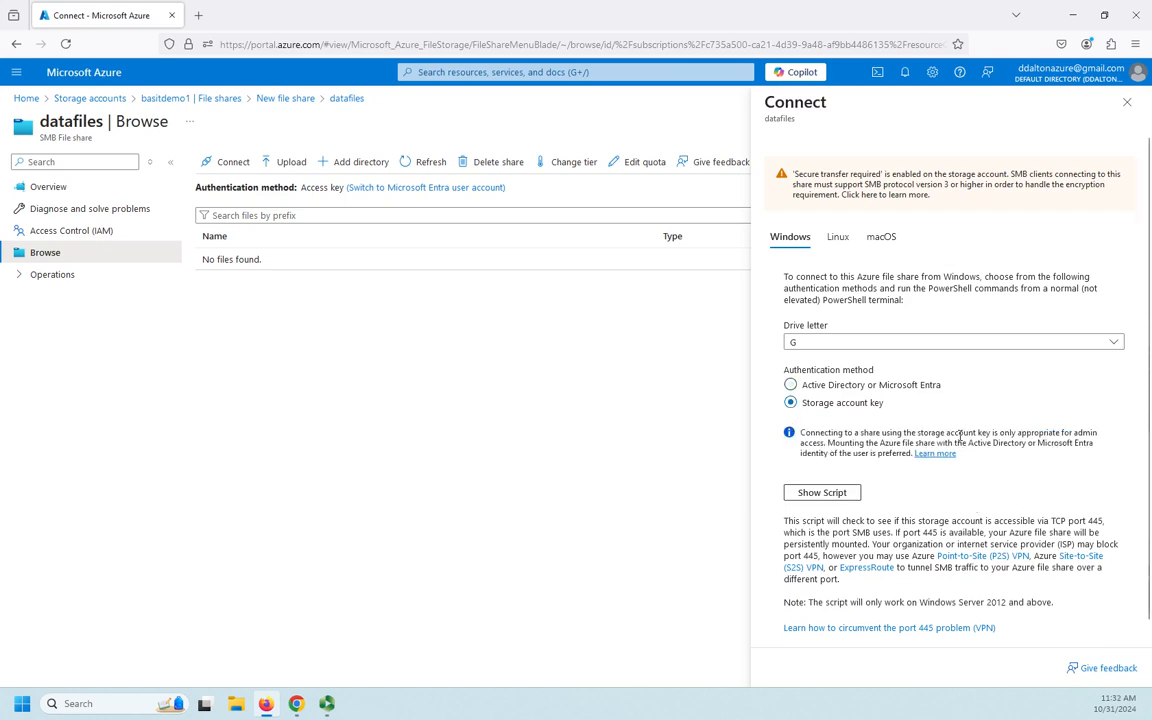
Show the Windows connection script and copy it to the clipboard.
scroll(958, 436, "down", 1)
left_click(822, 475)
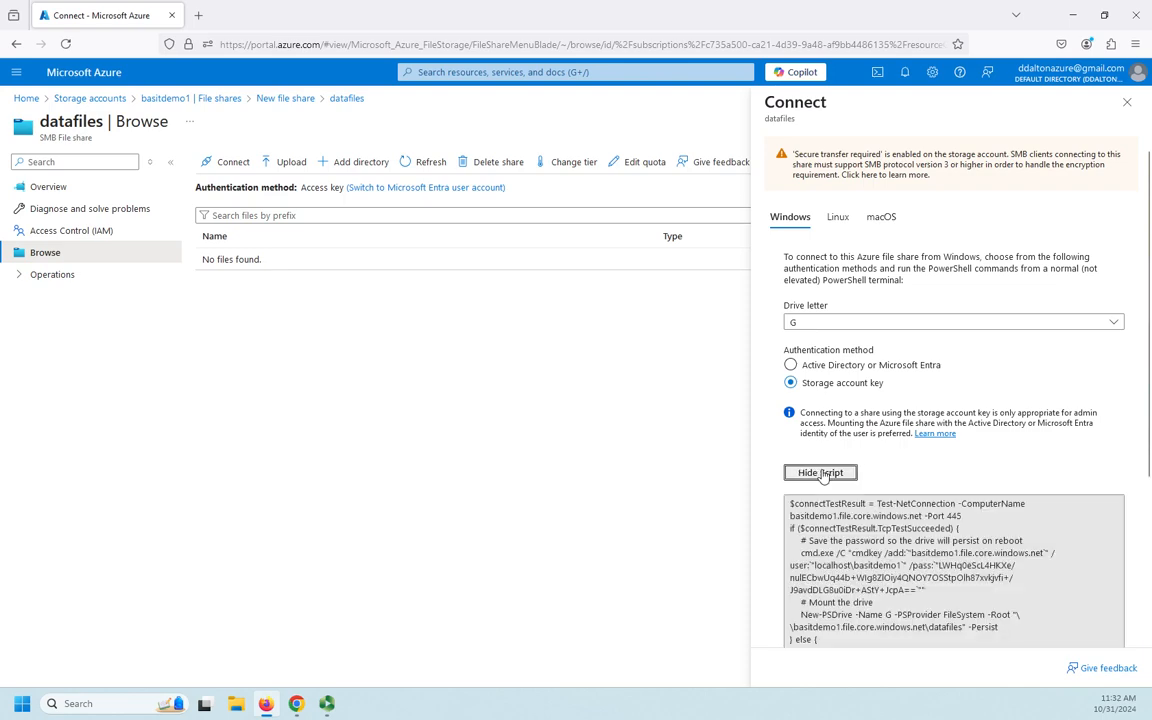
scroll(965, 527, "down", 3)
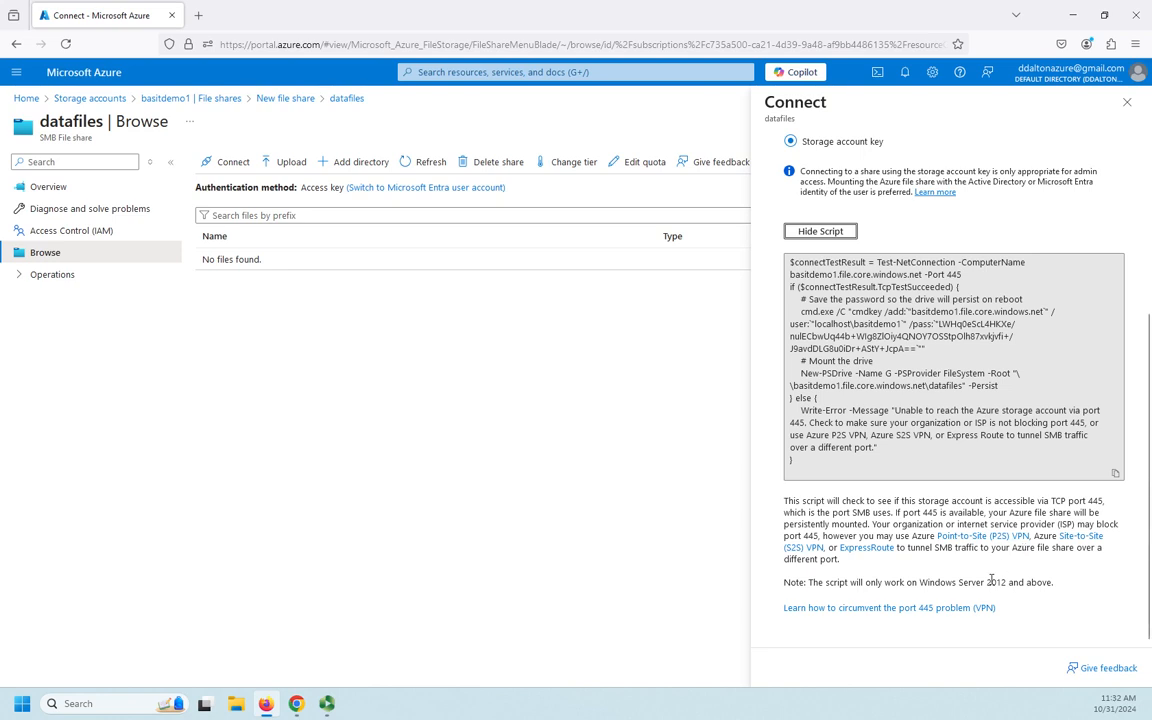
left_click(1115, 474)
Show the Linux and macOS connection scripts for the datafiles share.
scroll(862, 543, "up", 5)
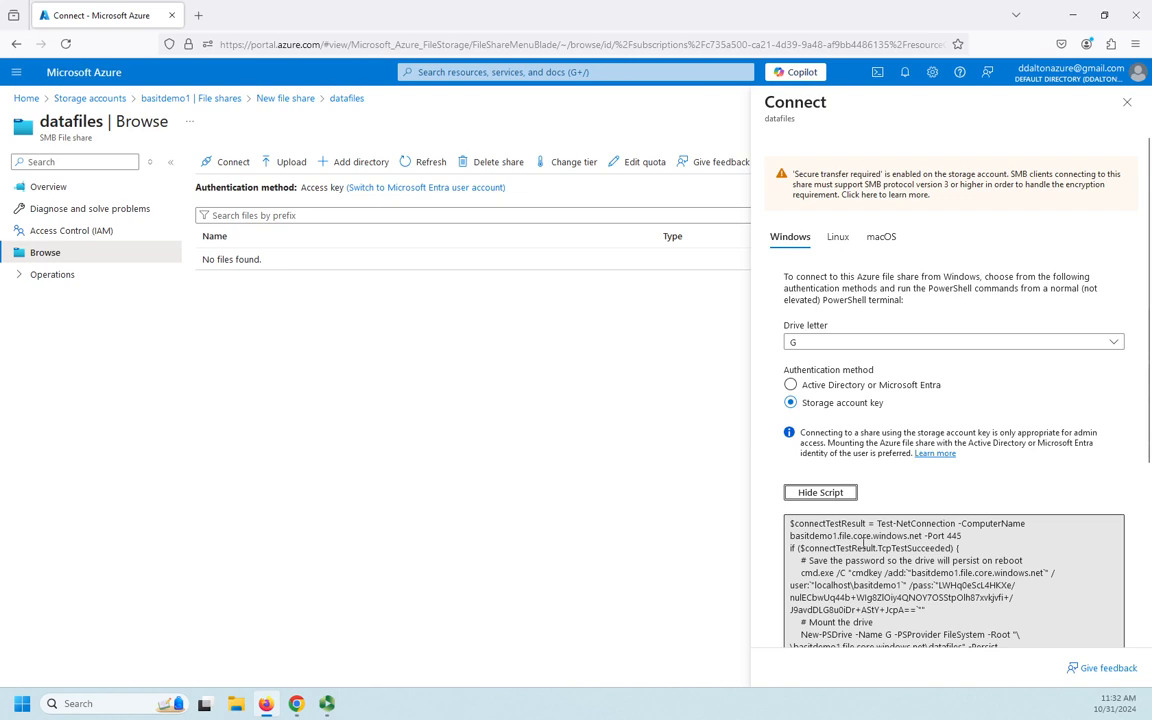
left_click(838, 243)
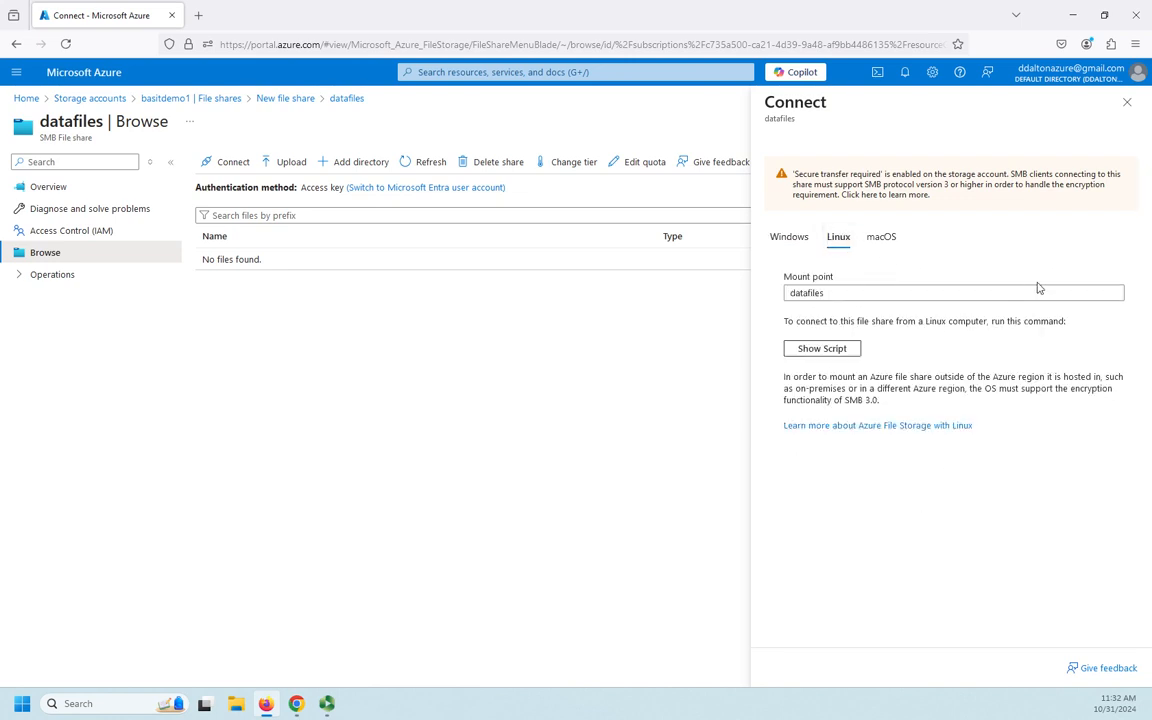
left_click(839, 352)
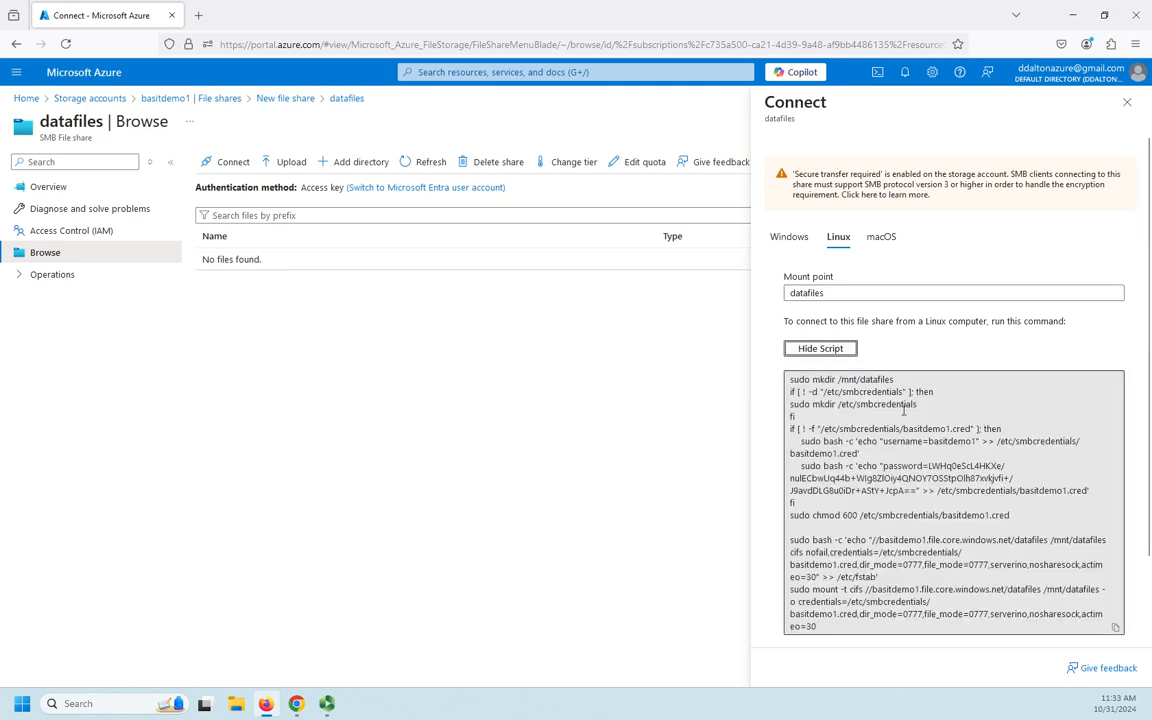
scroll(900, 450, "down", 2)
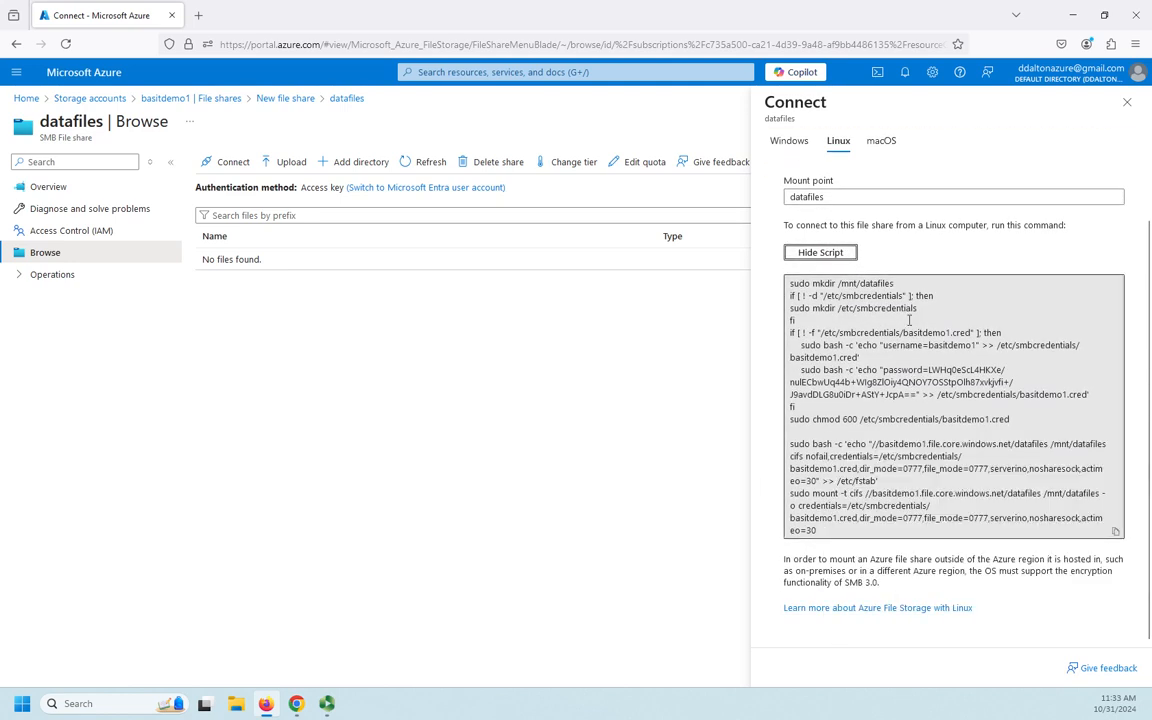
left_click(882, 141)
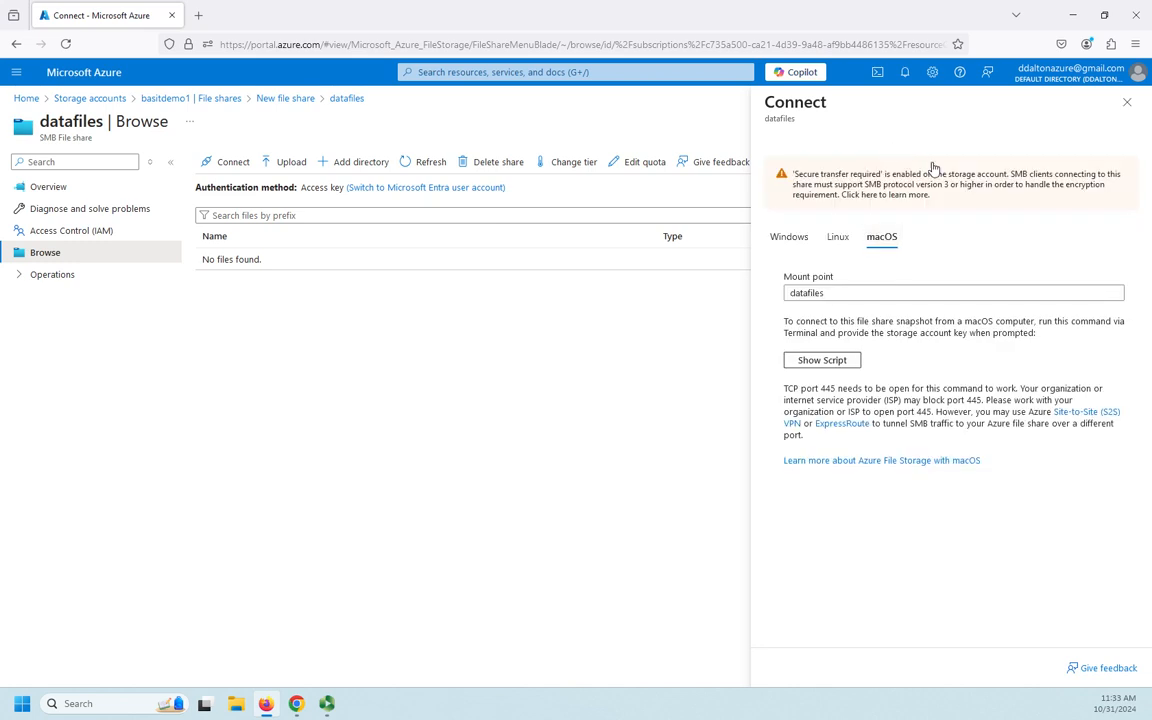
left_click(817, 363)
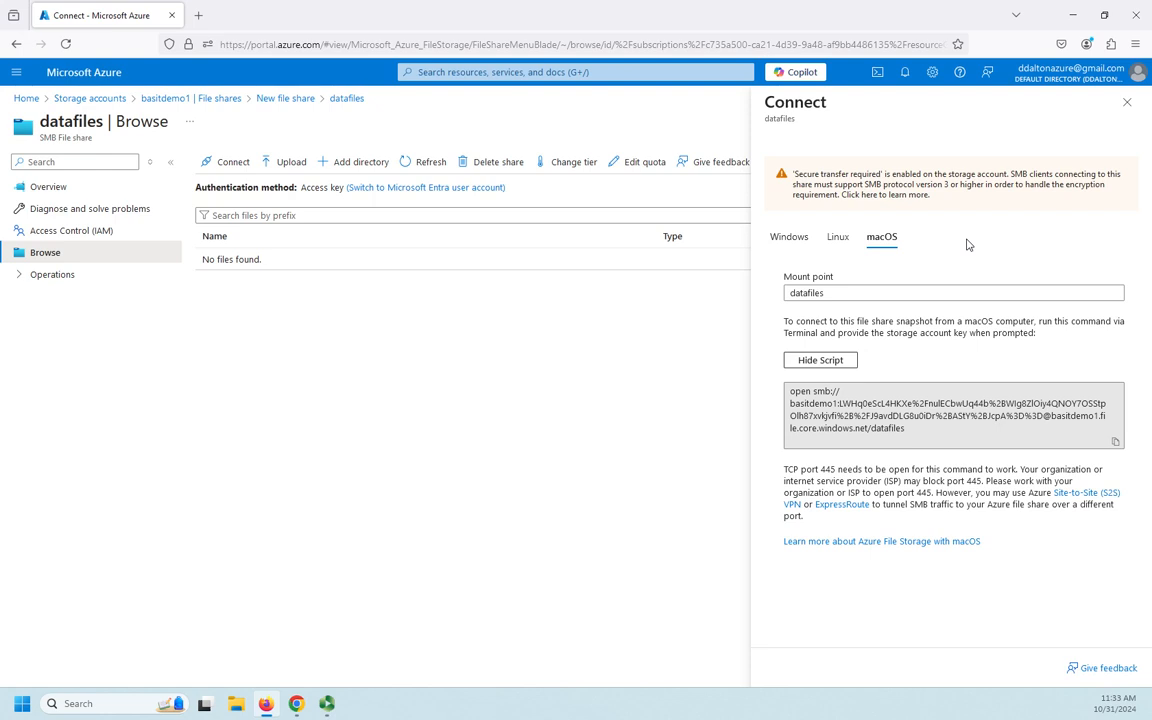
Close the connection scripts and add a directory named accounting at the root of the datafiles share.
left_click(1126, 102)
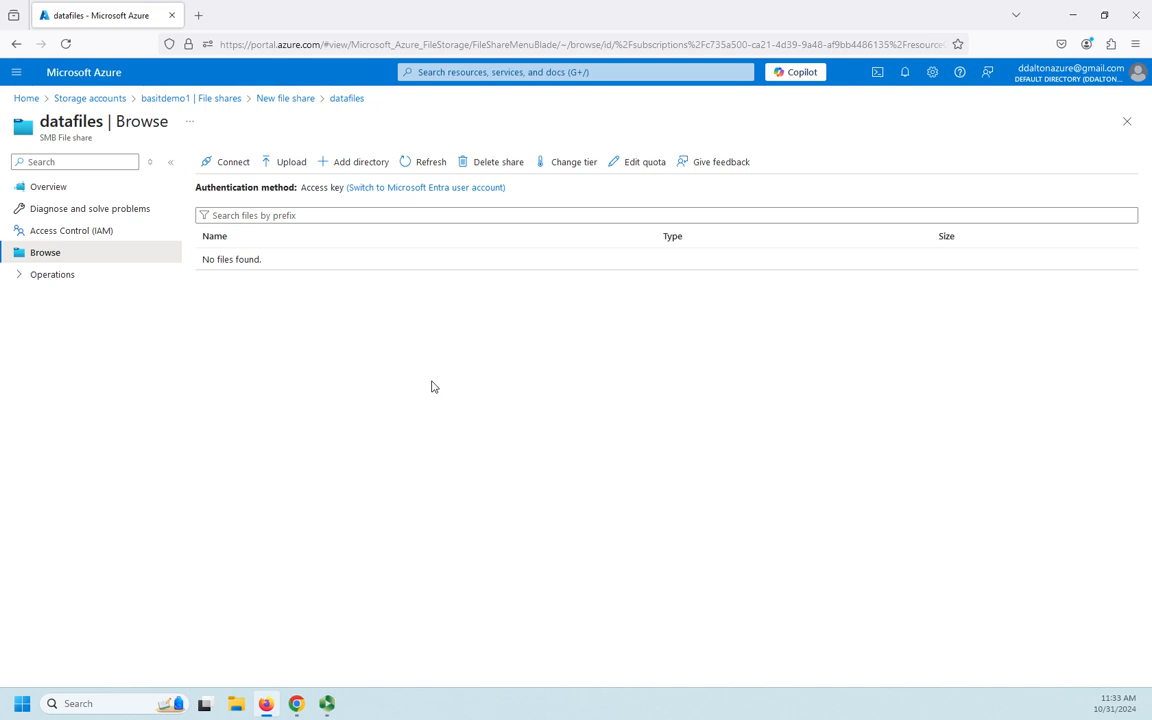
left_click(343, 166)
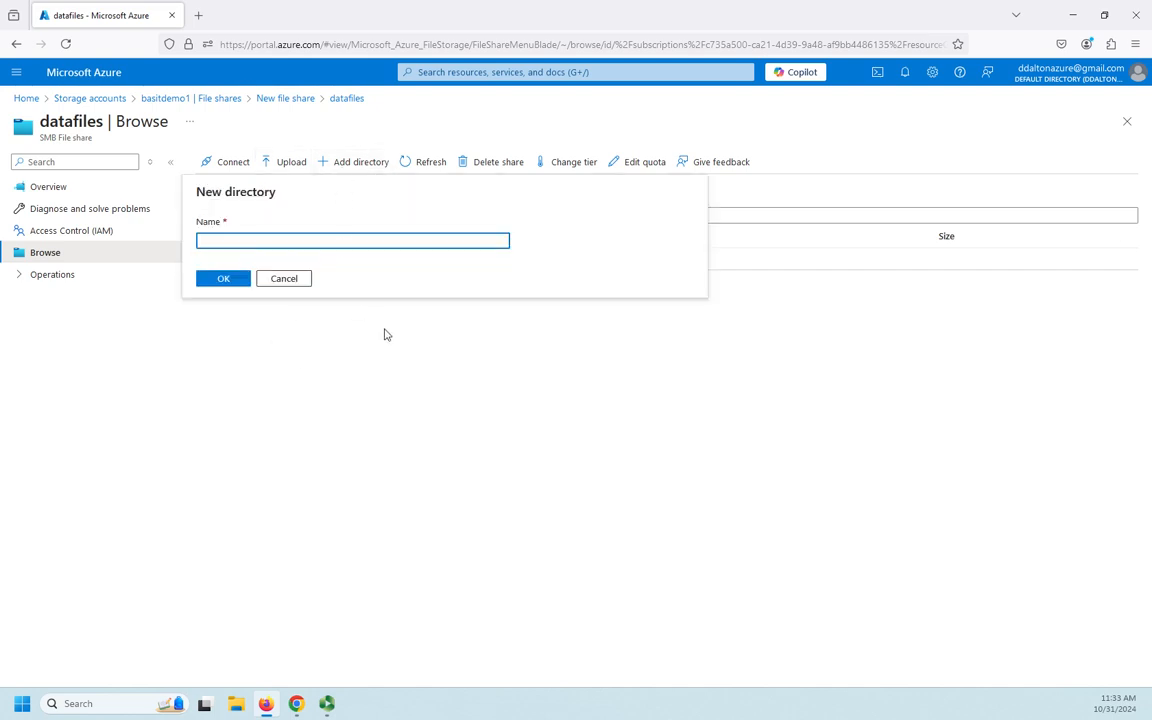
type("accounting")
left_click(223, 280)
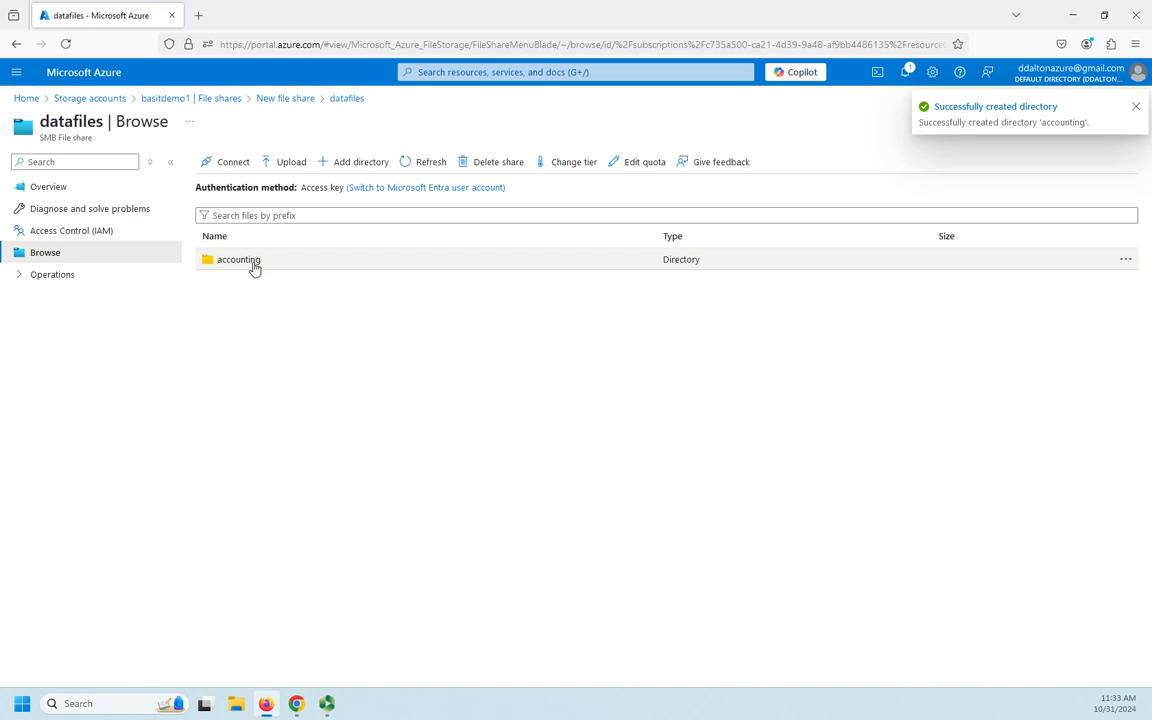
Open the accounting directory in the datafiles share and delete it, confirming the deletion.
left_click(252, 264)
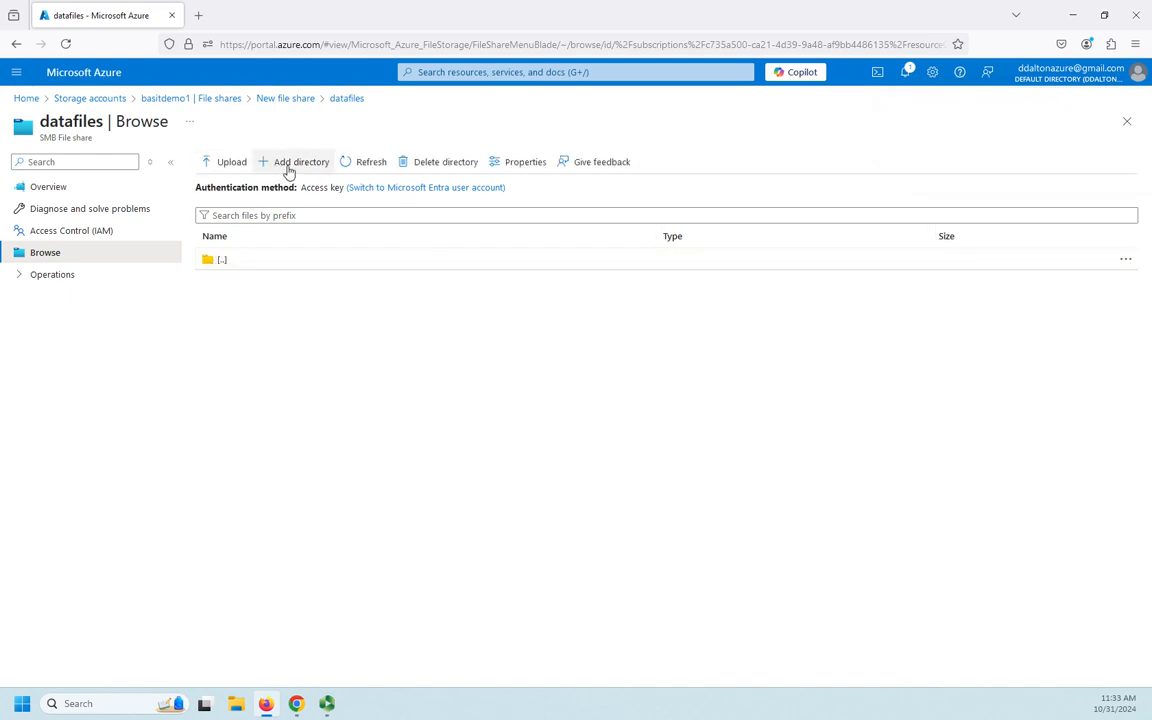
left_click(440, 162)
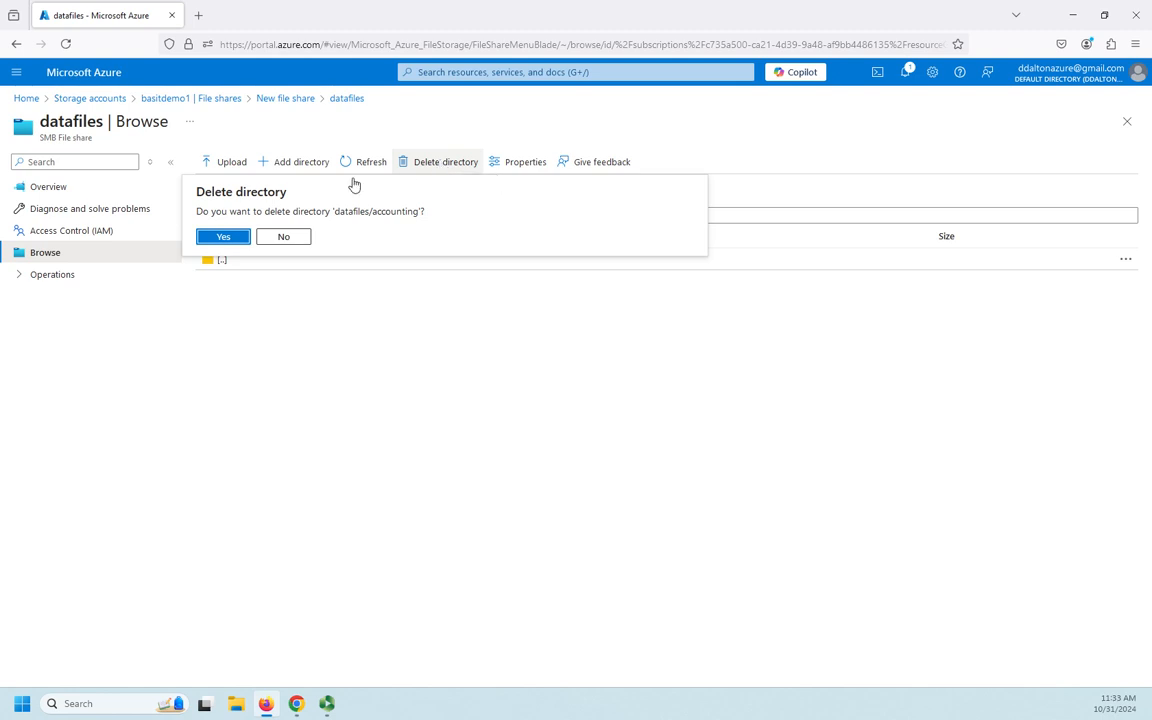
left_click(222, 237)
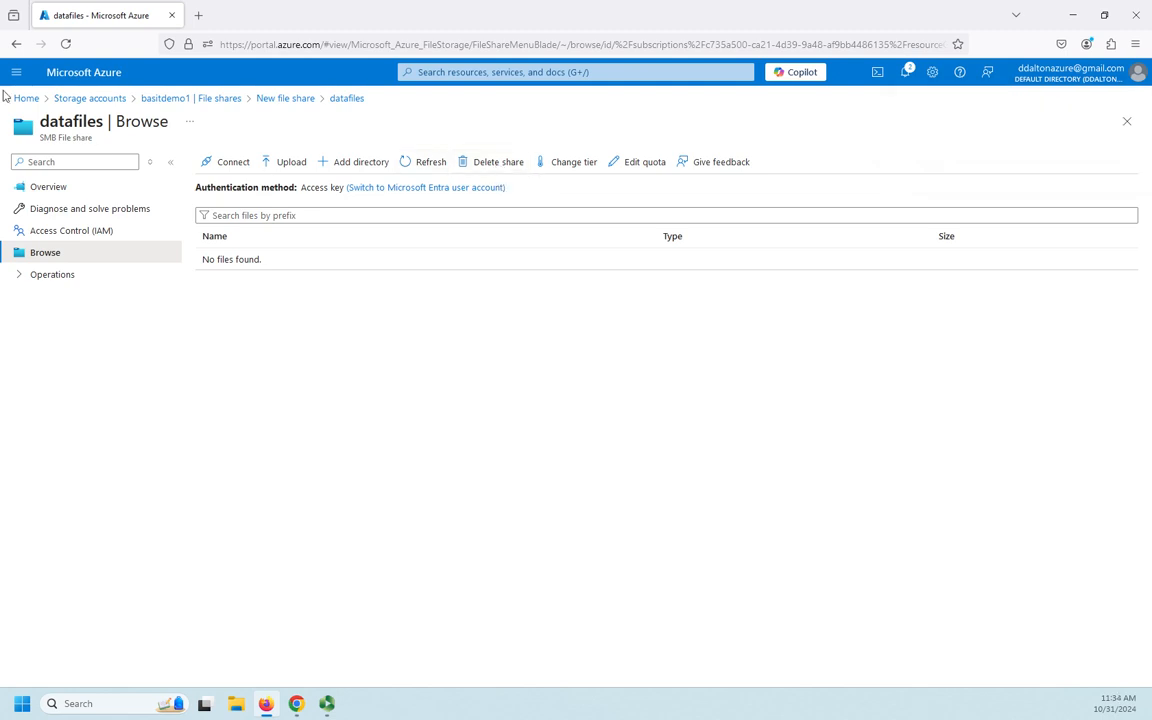
Return to the storage accounts list and open the datafiles share's overview from the file shares of basitdemo1.
left_click(80, 99)
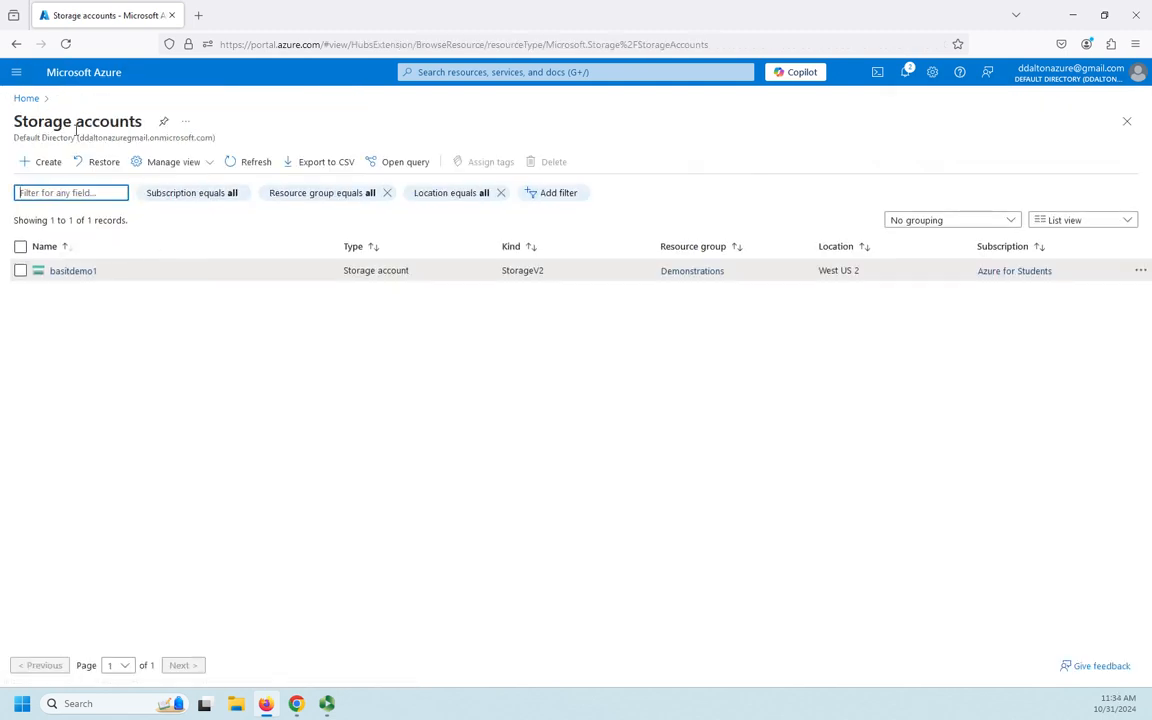
left_click(75, 256)
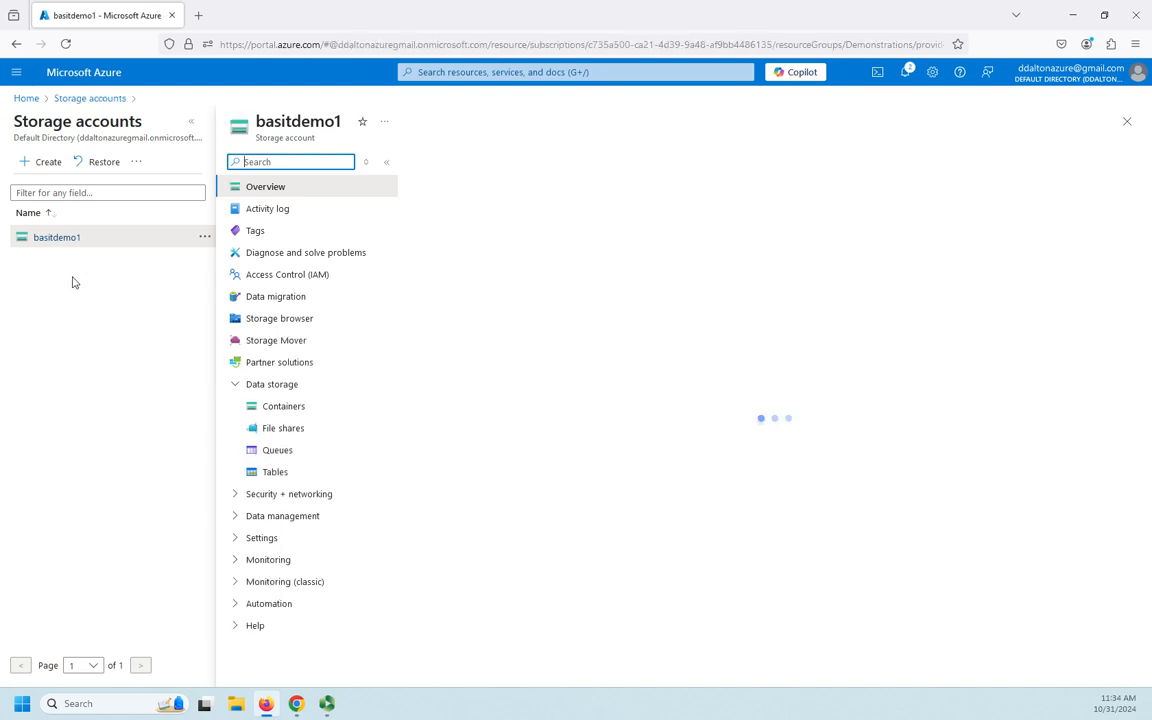
left_click(292, 453)
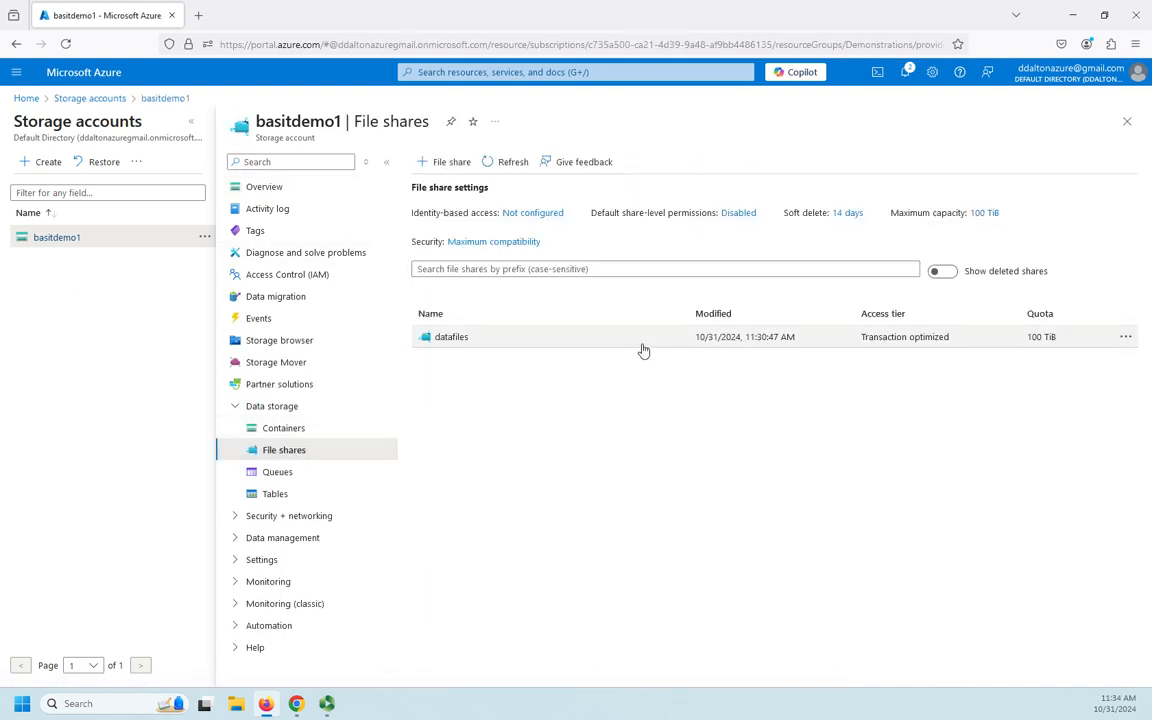
left_click(460, 340)
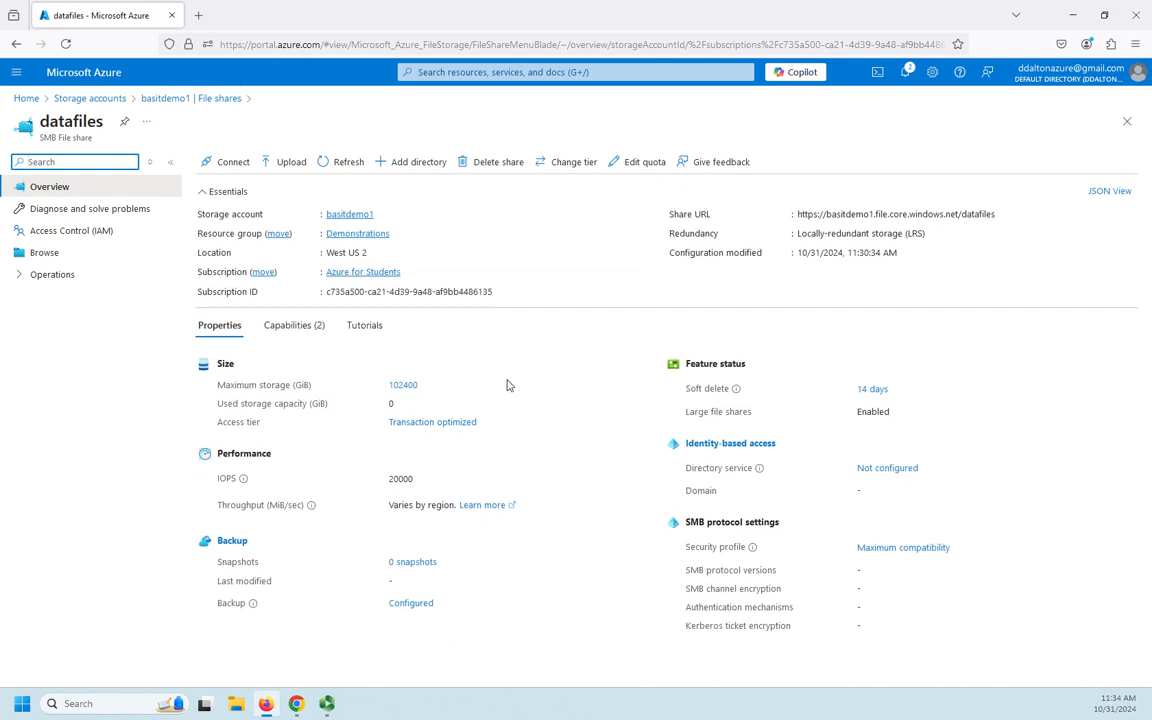